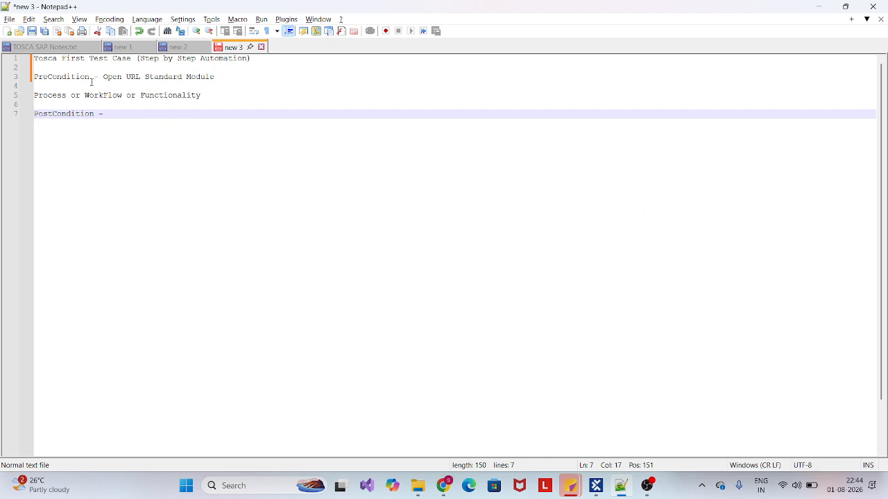
- Switch from the notes to Tosca Commander and review the PreCondition, Process and PostCondition folders of TC01_LaunchTheURL
drag(90, 77, 34, 78)
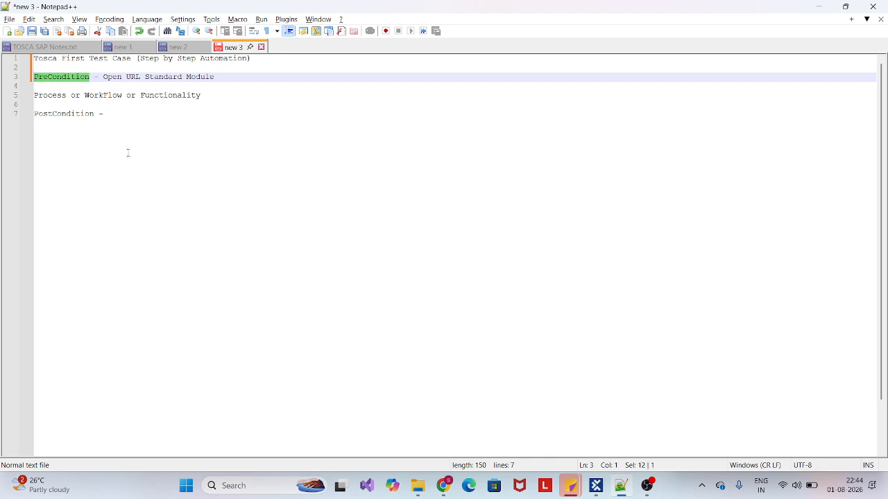
click(594, 487)
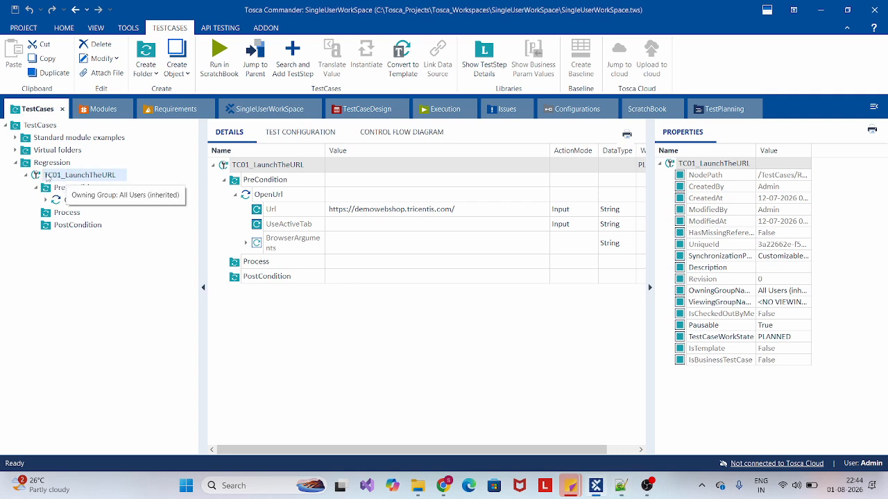
click(47, 178)
click(37, 176)
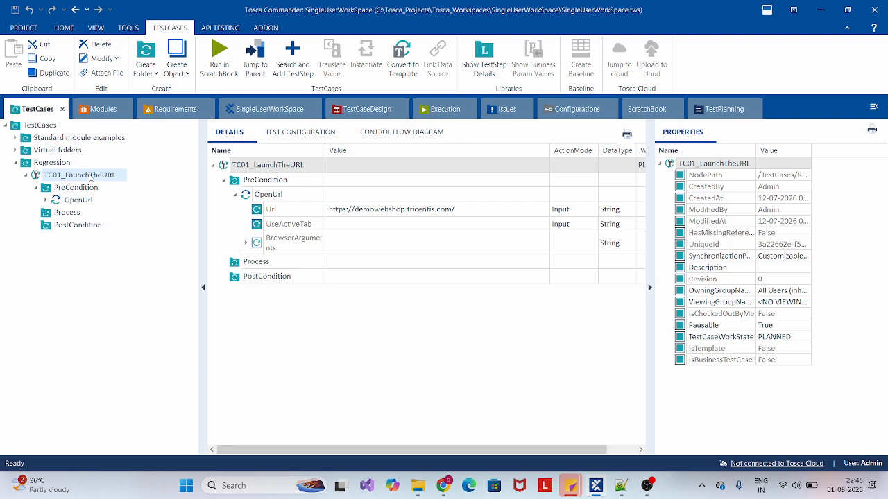
click(36, 188)
click(58, 191)
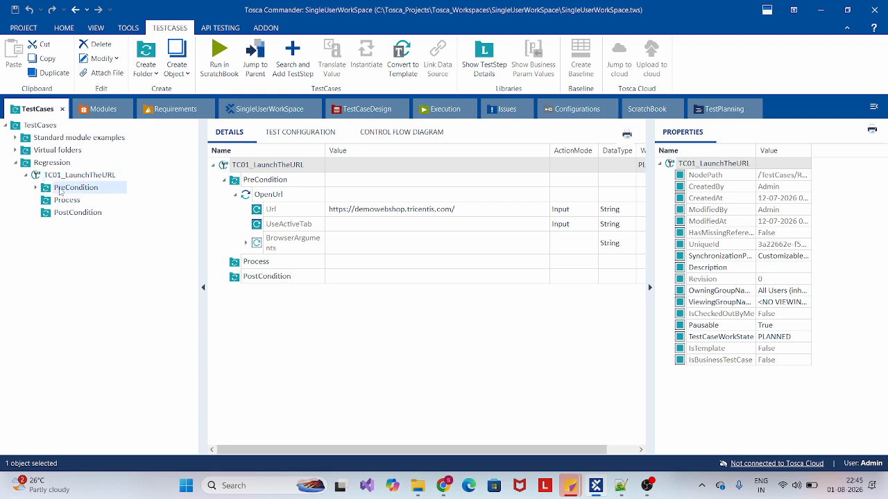
click(59, 200)
click(61, 214)
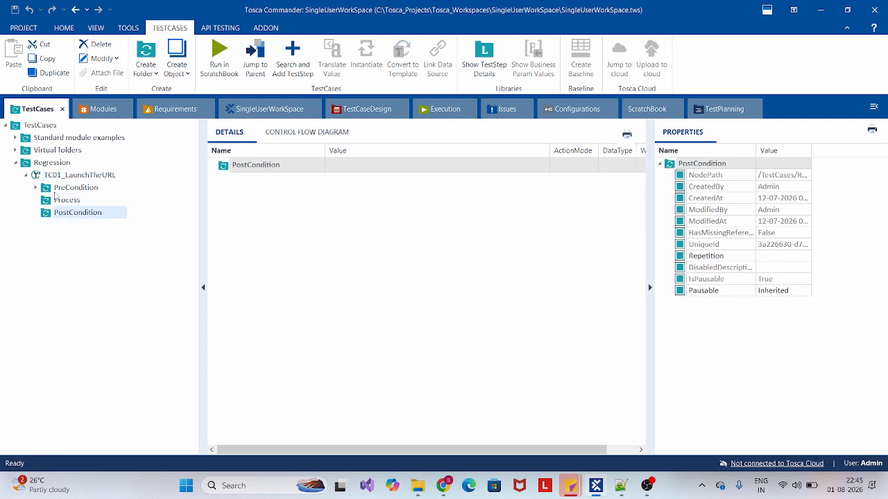
click(48, 191)
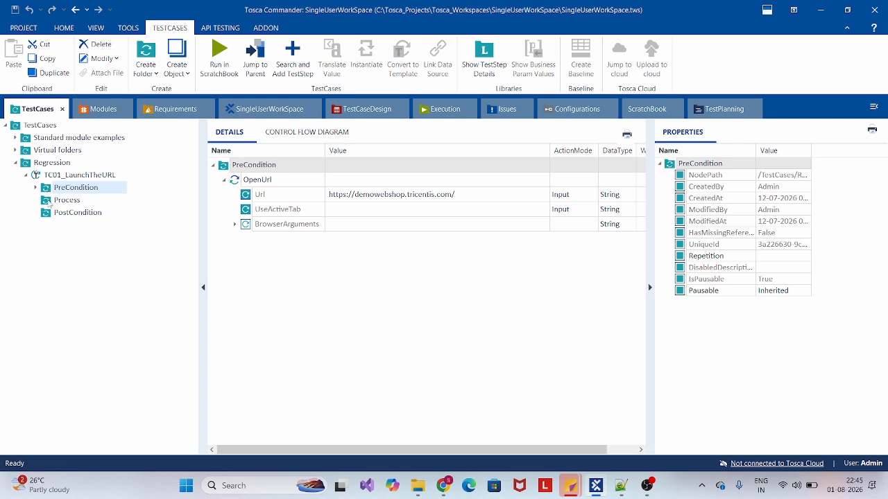
click(51, 201)
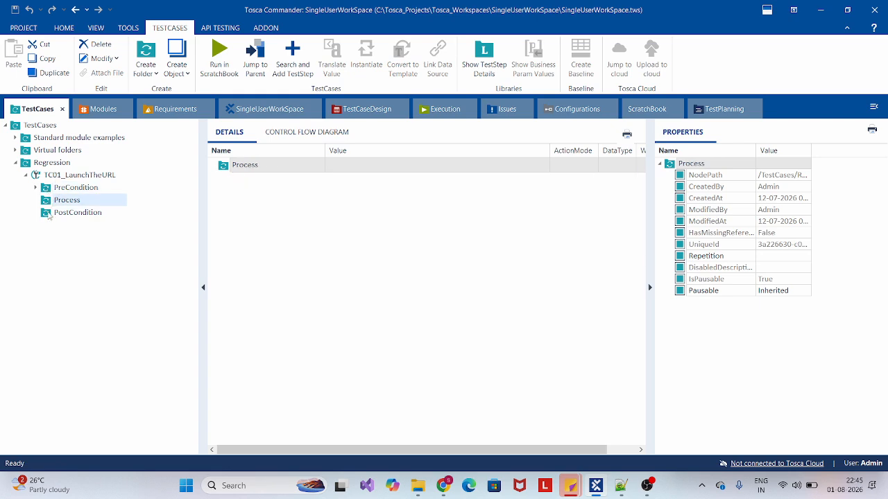
click(51, 214)
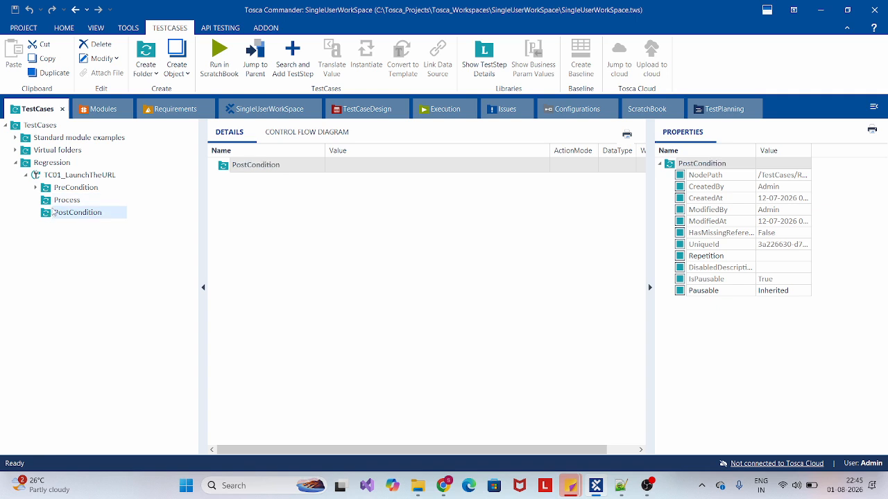
click(50, 191)
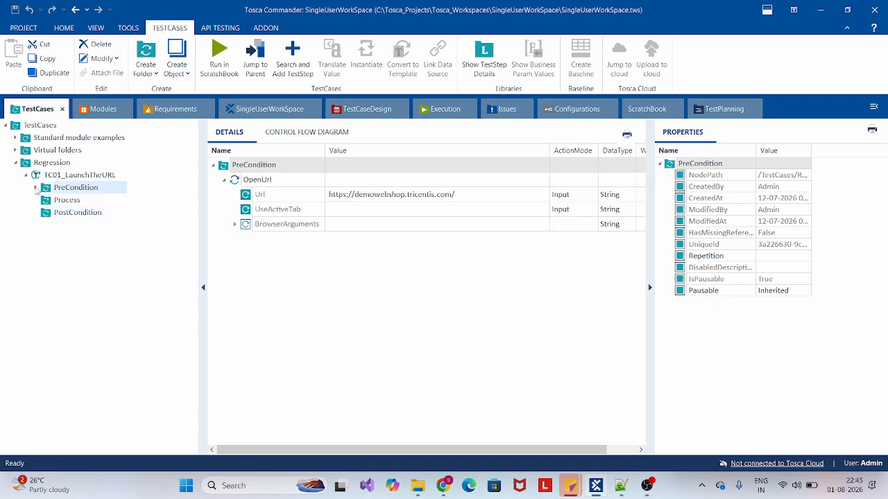
- Expand the PreCondition folder and examine the Url value of its OpenUrl test step
click(36, 188)
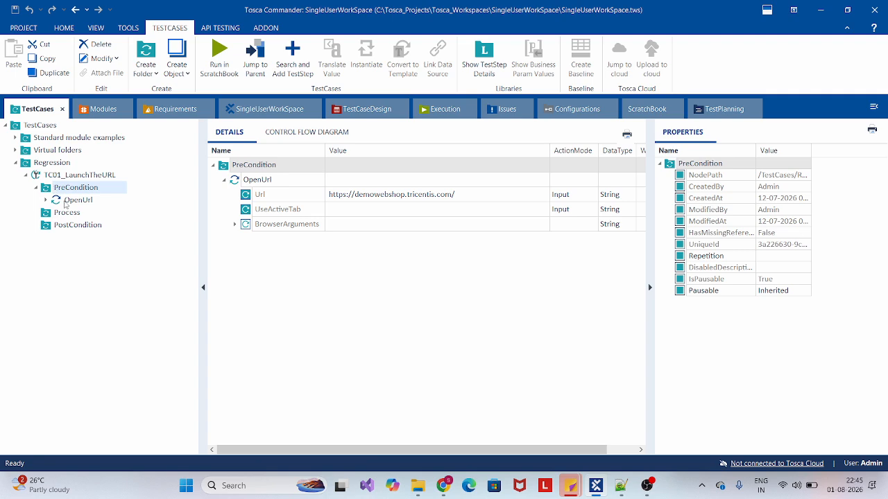
click(69, 201)
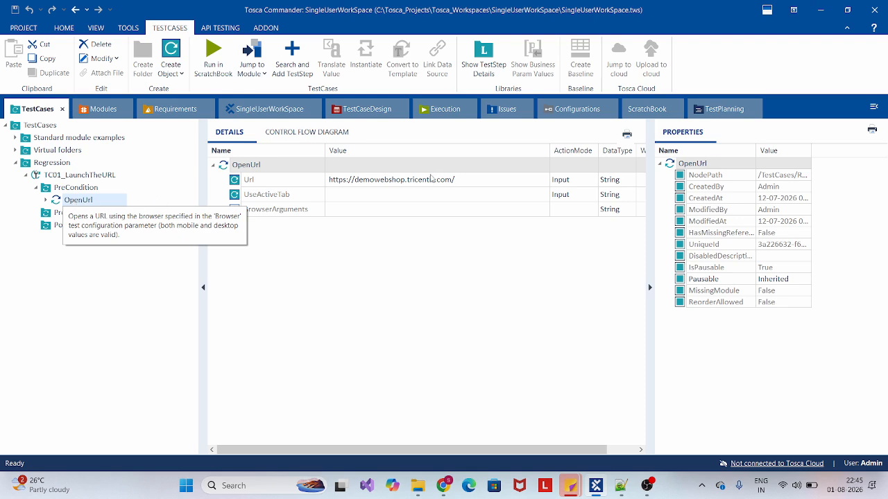
click(456, 180)
click(463, 179)
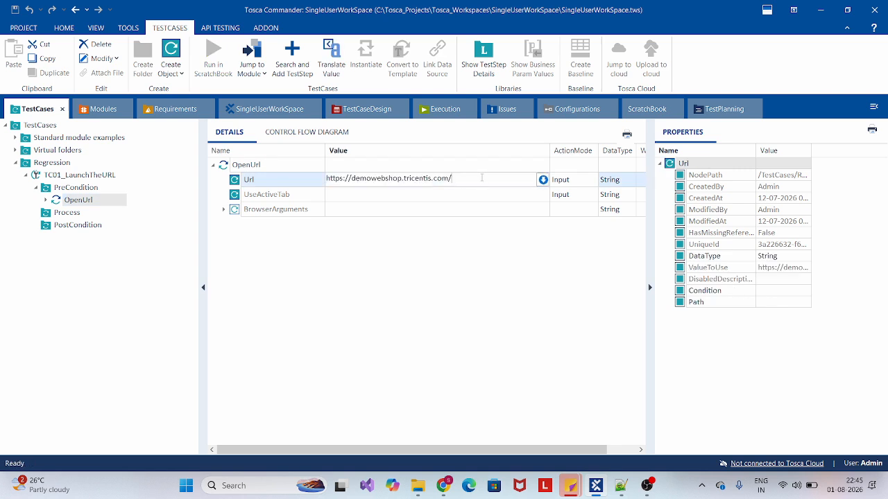
drag(482, 178, 325, 179)
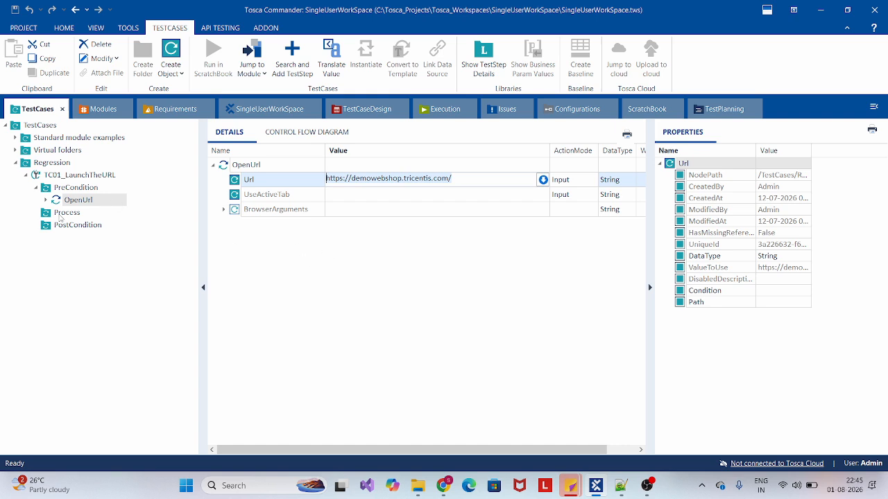
- Inspect the Process folder of TC01_LaunchTheURL, and bring up the Demo Web Shop page in Chrome
click(60, 216)
click(59, 221)
click(56, 216)
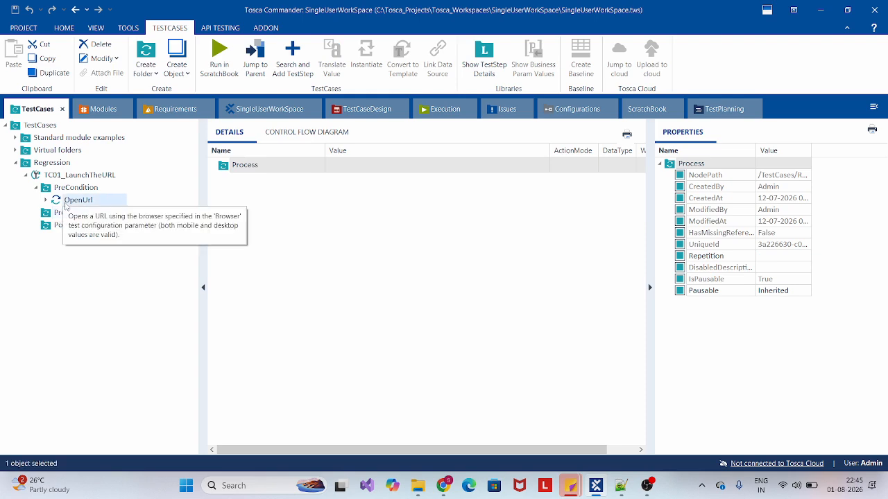
click(66, 205)
click(63, 213)
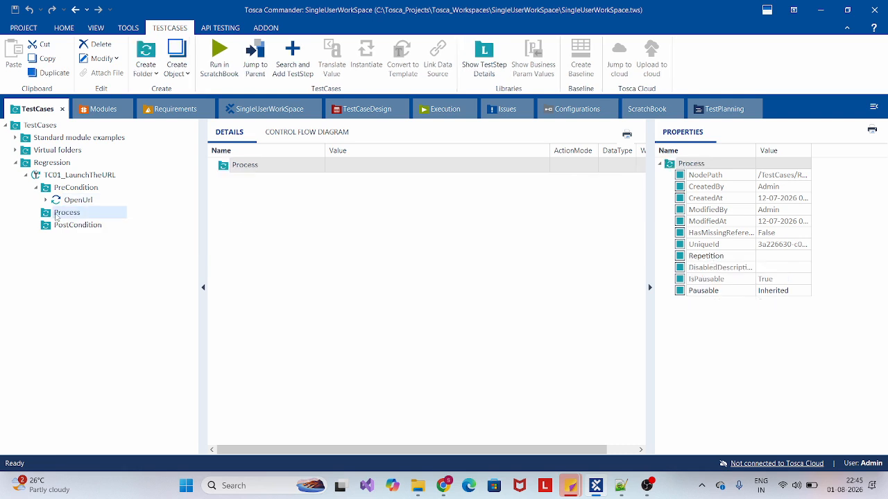
mouse_move(595, 488)
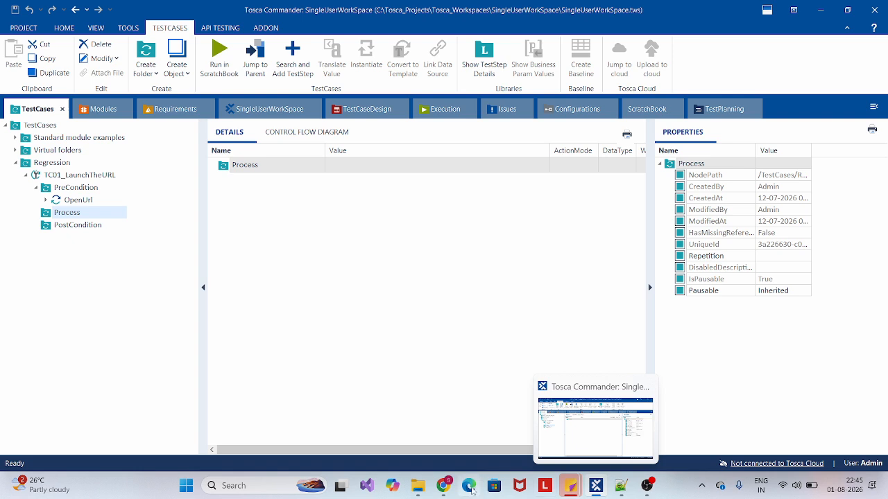
click(443, 429)
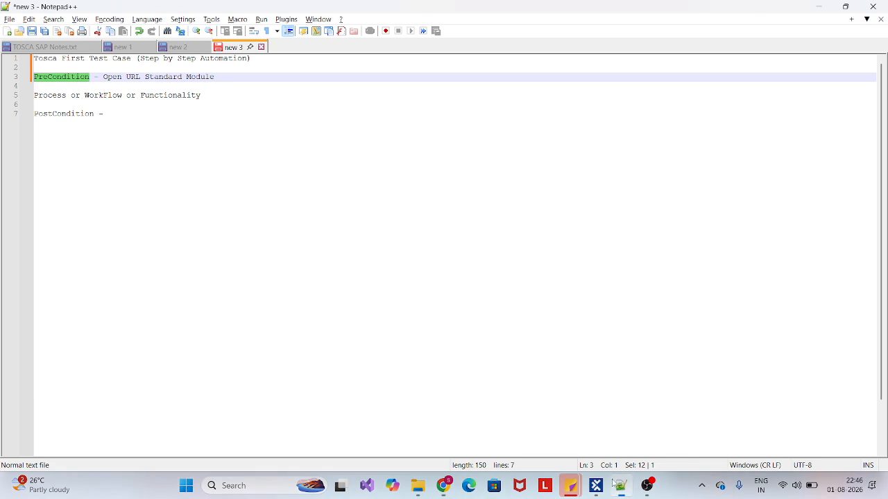
- In the Notepad++ notes, add a dash after "Process or WorkFlow or Functionality" and insert a new line below it
click(621, 485)
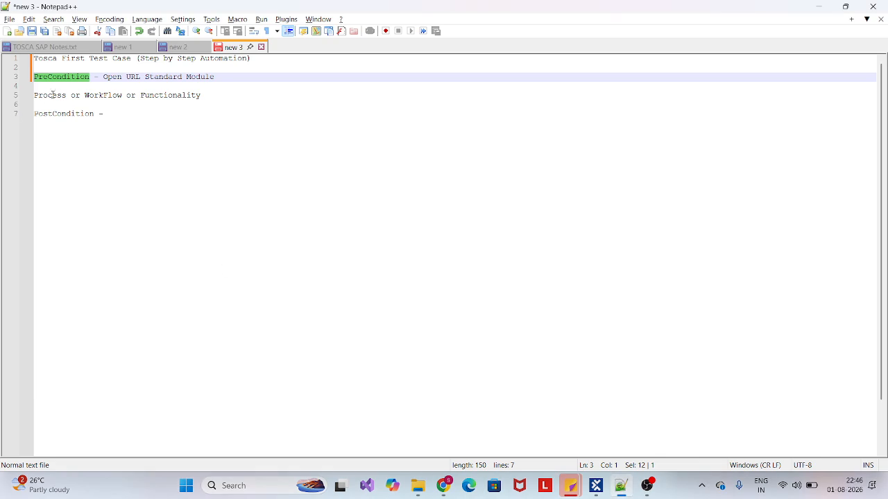
click(211, 95)
text(-)
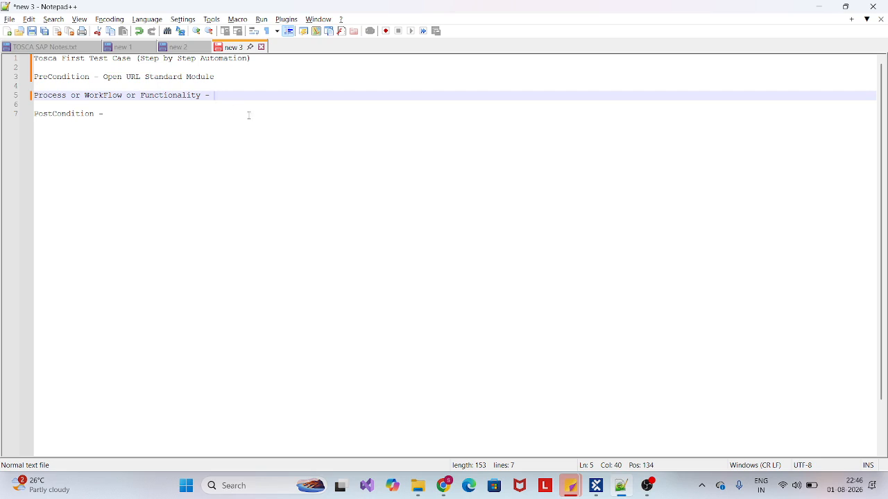
key(Return)
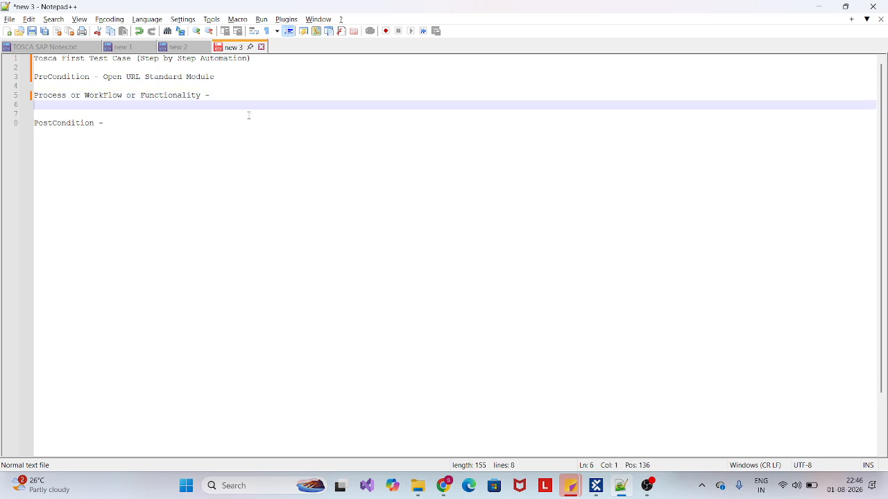
- Switch to Chrome and look over the Demo Web Shop home page for the process to automate
key(alt+Tab)
key(alt+Tab)
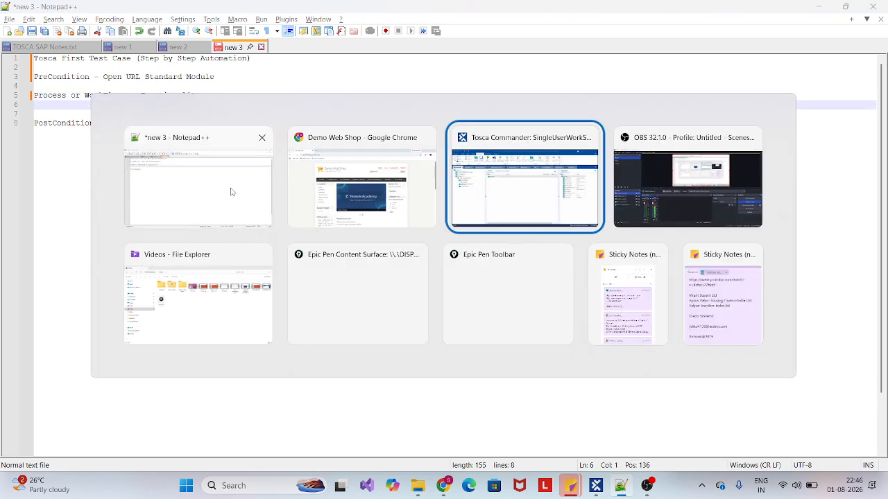
key(alt+shift+Tab)
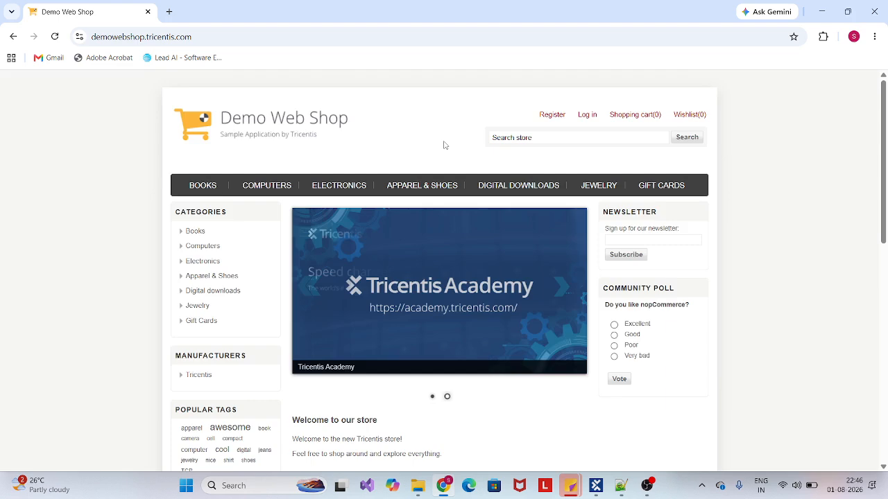
key(alt+Tab)
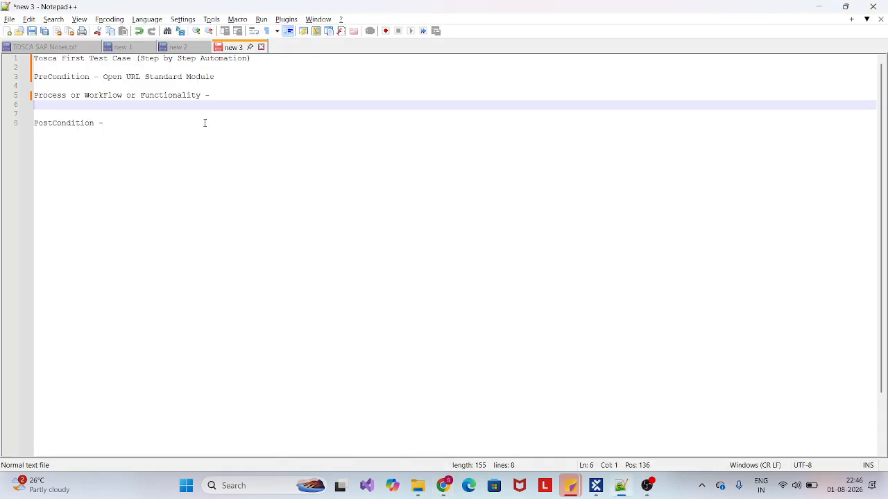
key(alt+Tab)
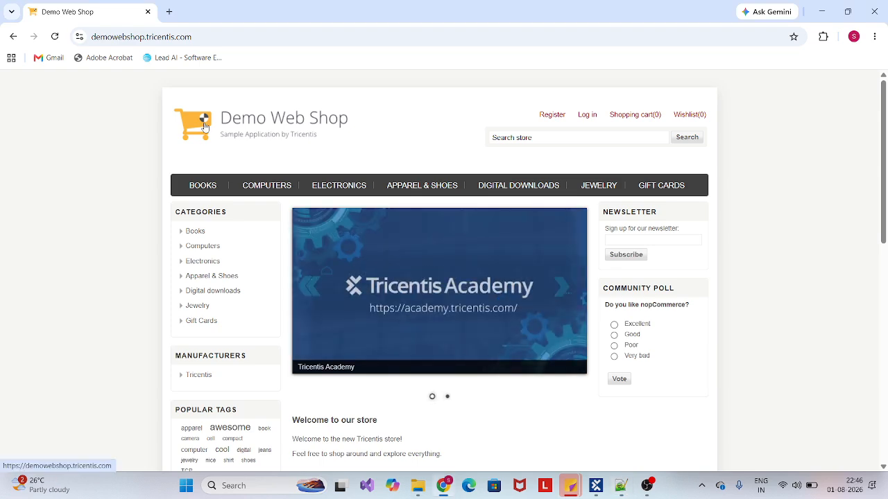
- Switch to Tosca Commander and review the Standard modules and User Defined Modules folders in the Modules section
click(602, 487)
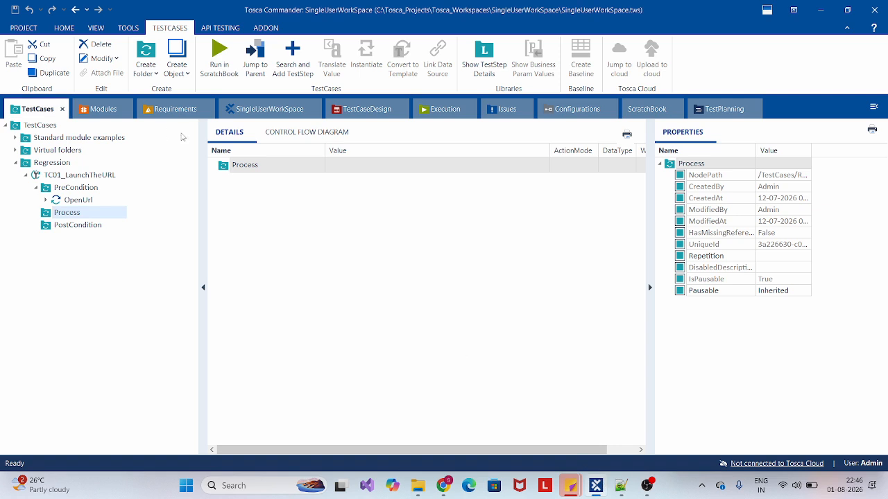
click(99, 111)
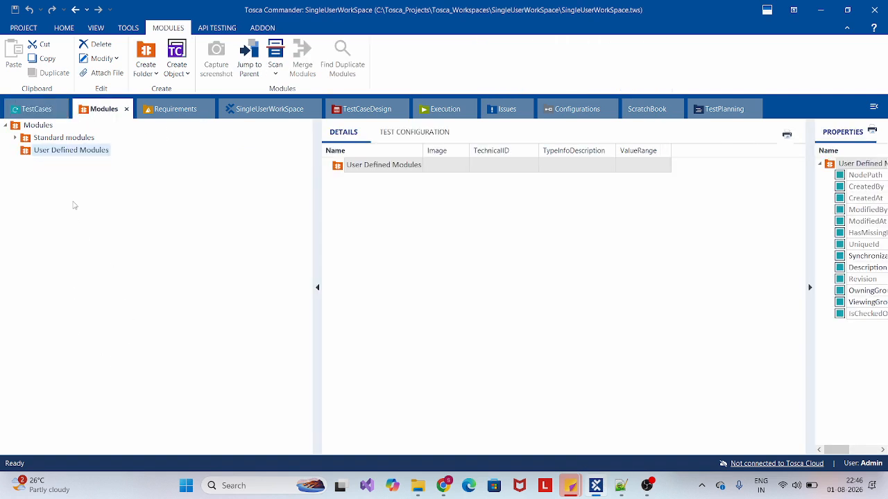
click(26, 138)
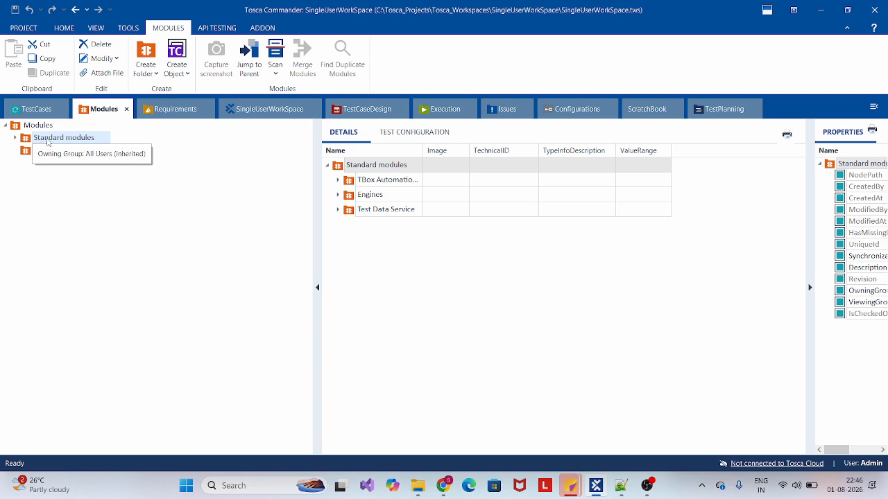
click(16, 138)
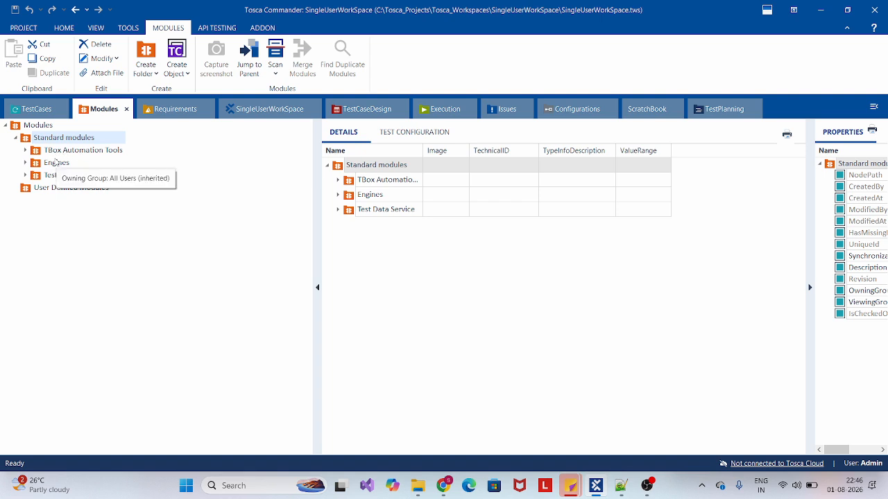
click(15, 138)
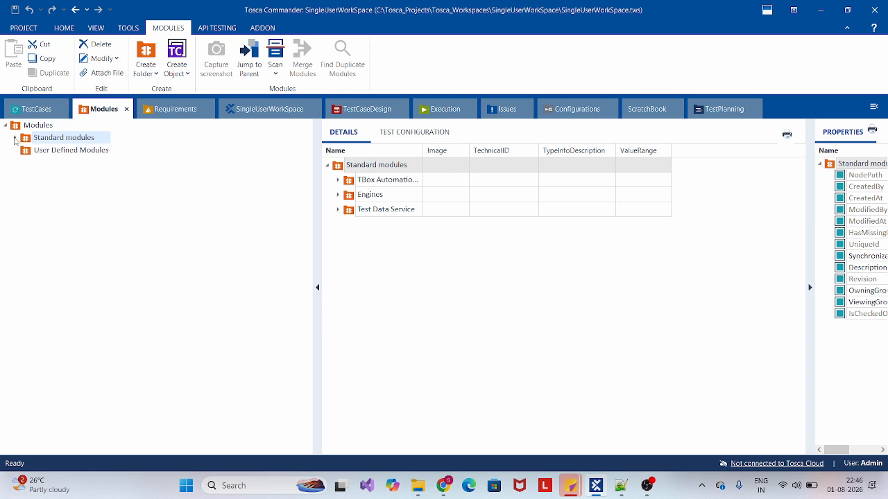
click(36, 153)
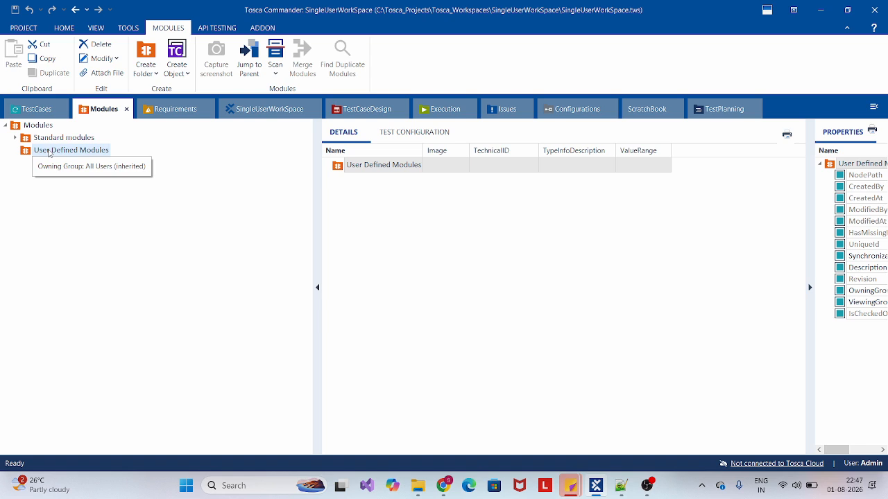
- Add the line "1. Please click on Login Button" under the Process heading in the Notepad++ notes
key(alt+Tab)
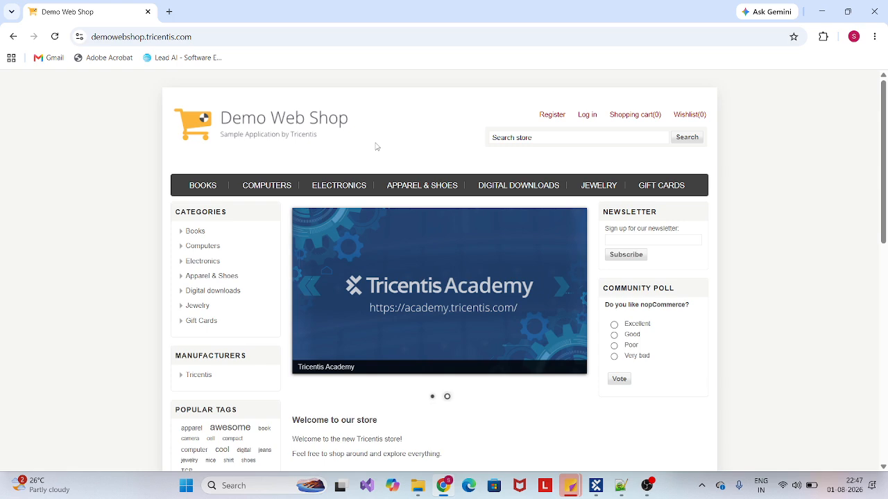
mouse_move(596, 486)
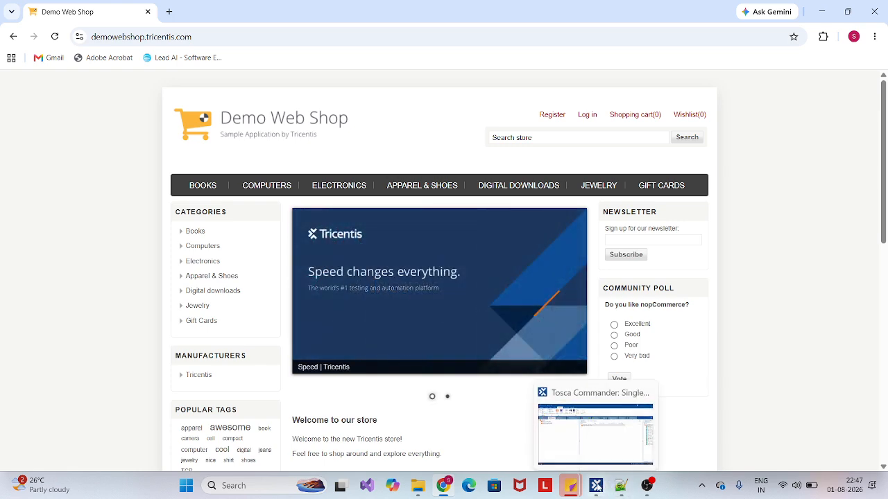
click(610, 484)
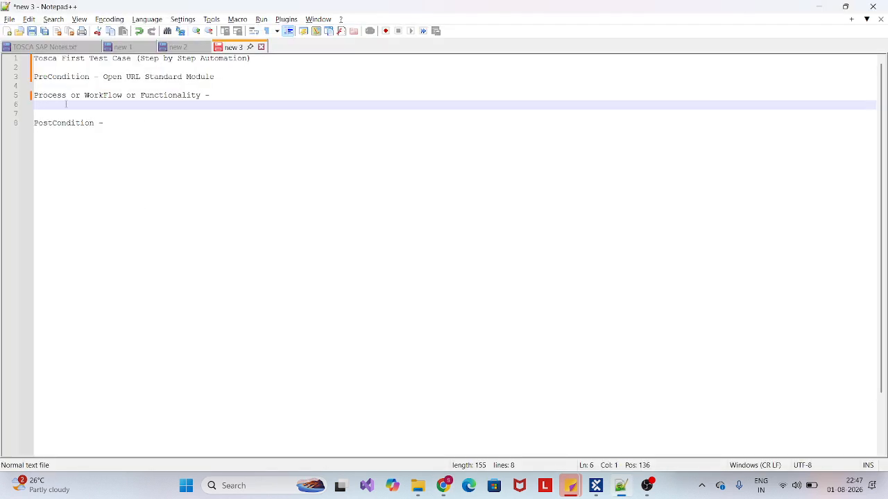
key(Return)
text(1. Pl)
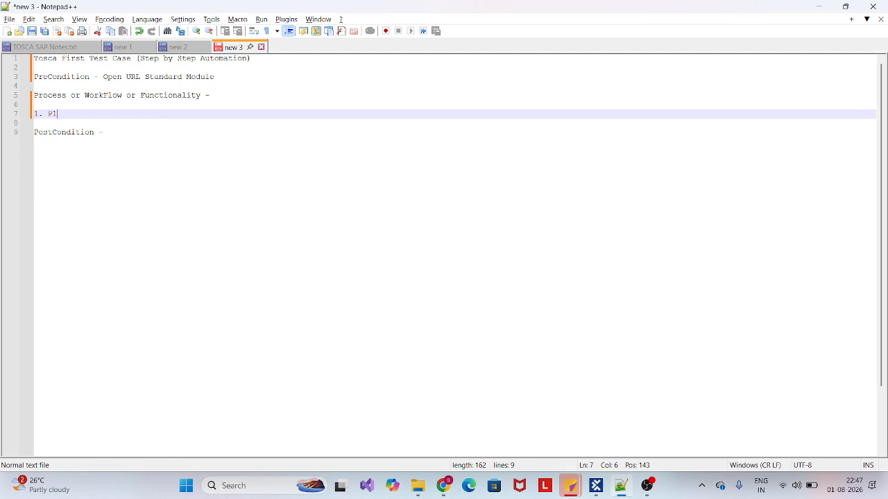
text(ease click on Login Button)
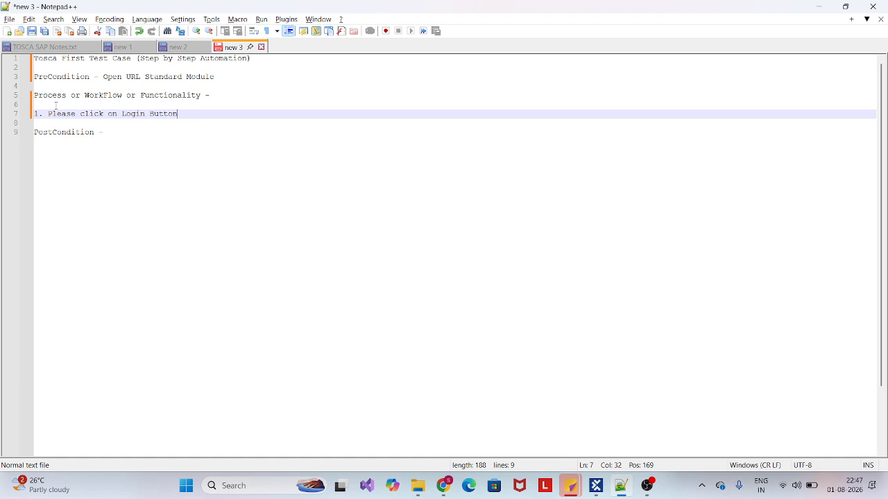
- Switch to Chrome and examine the Log in, Register, Shopping cart and Wishlist links in the Demo Web Shop header
key(alt+Tab)
key(alt+Tab)
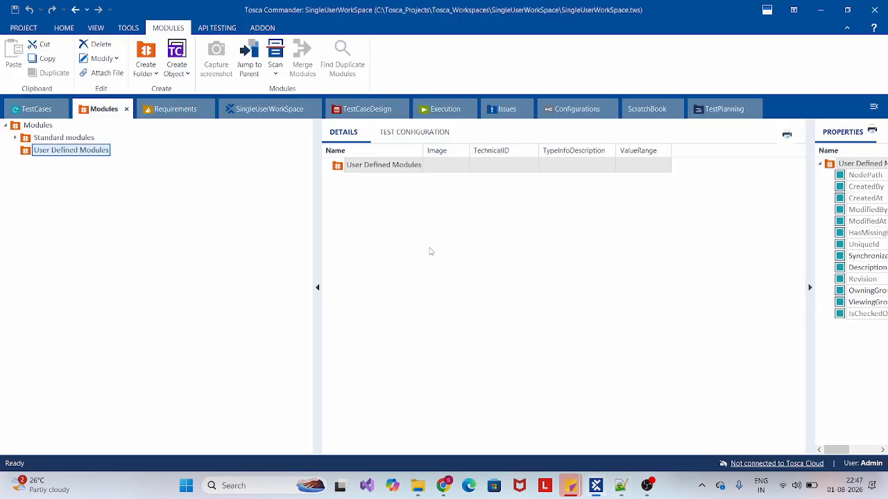
click(445, 486)
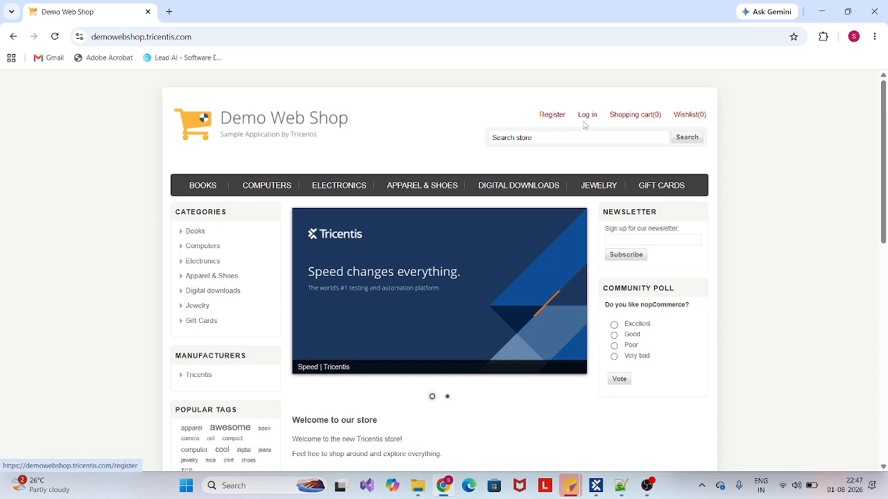
mouse_move(624, 123)
mouse_move(633, 119)
click(544, 138)
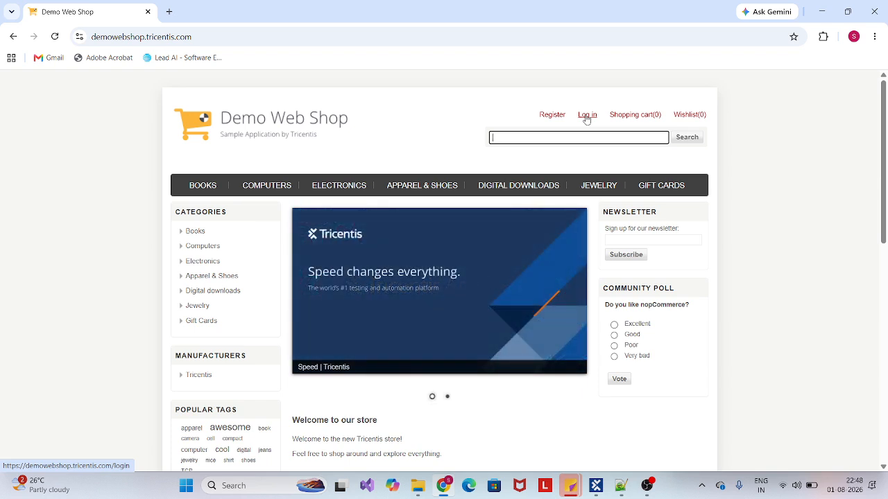
- Check the Process folder of TC01_LaunchTheURL and the User Defined Modules folder in Tosca Commander, then return to Chrome
click(596, 485)
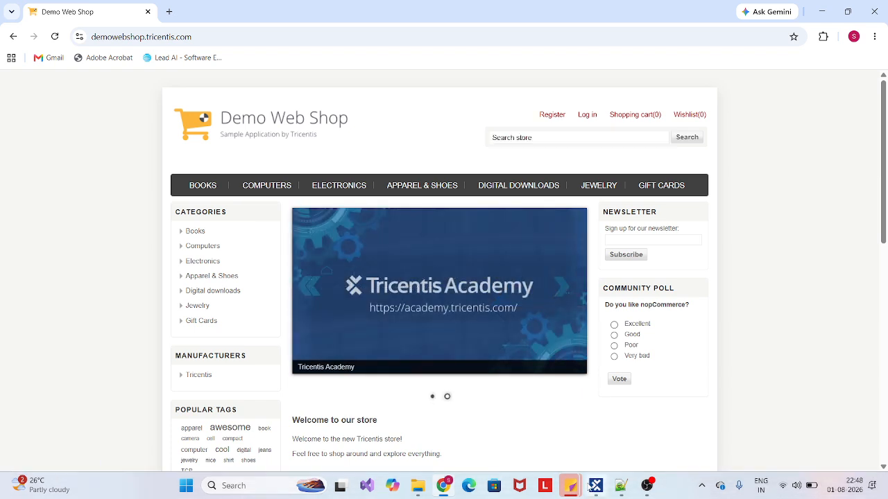
click(31, 109)
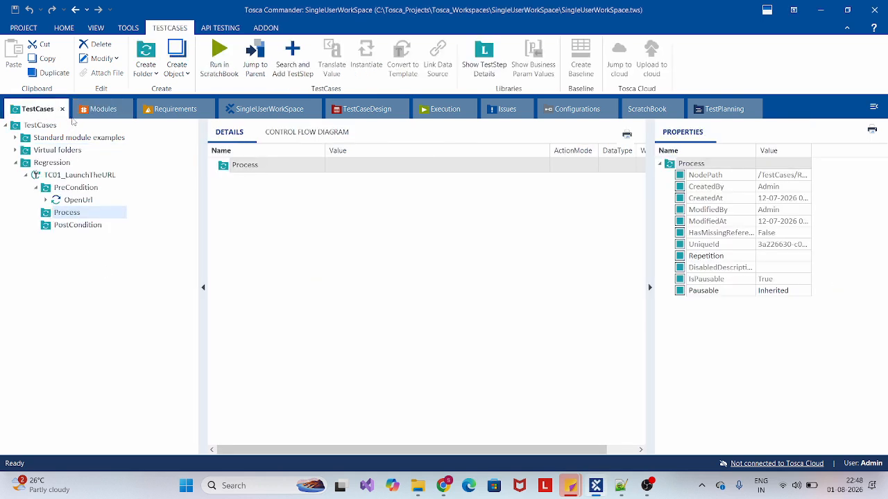
click(100, 109)
click(83, 157)
key(alt+Tab)
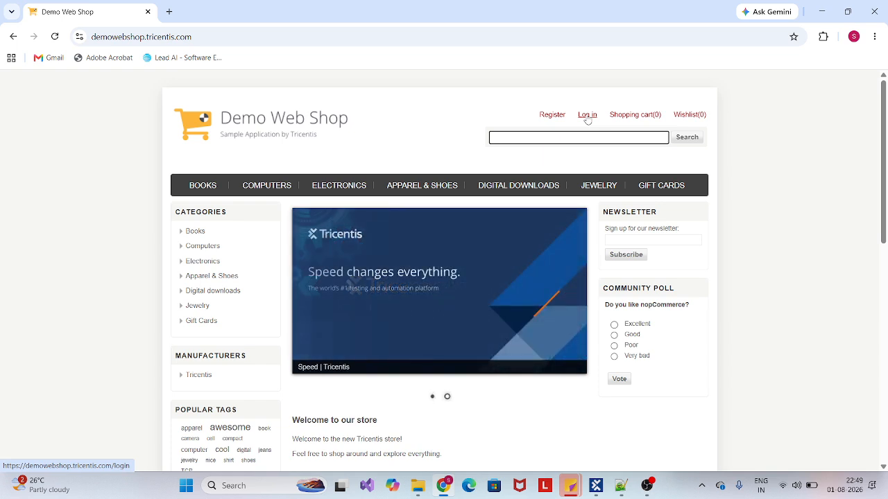
- In Tosca Commander, start an application scan on the User Defined Modules folder and scan the Demo Web Shop Chrome window
click(596, 485)
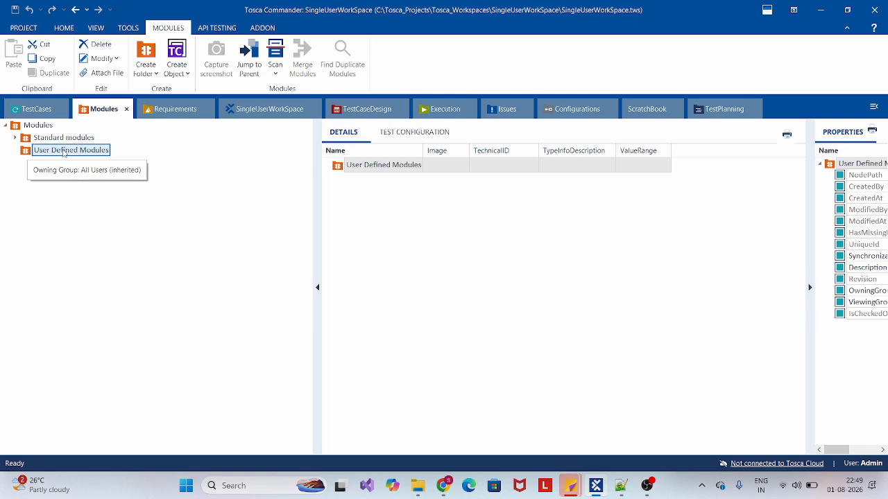
right_click(63, 152)
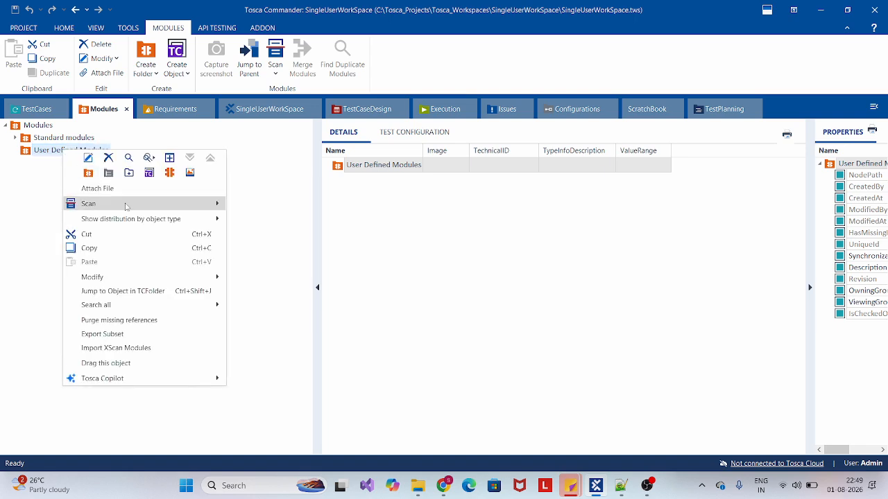
mouse_move(143, 203)
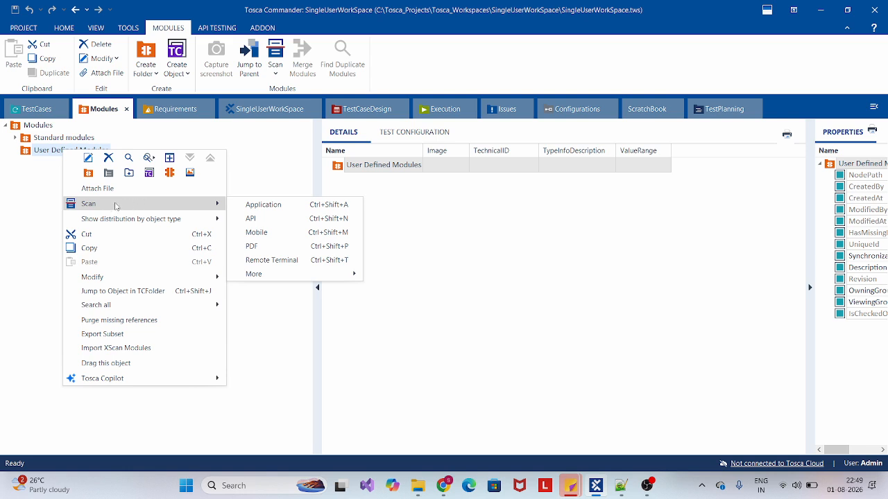
click(264, 205)
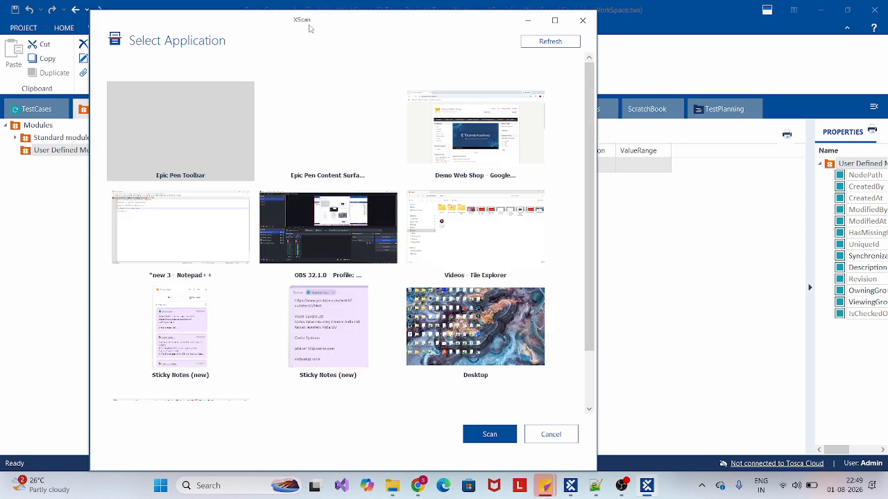
drag(307, 28, 308, 28)
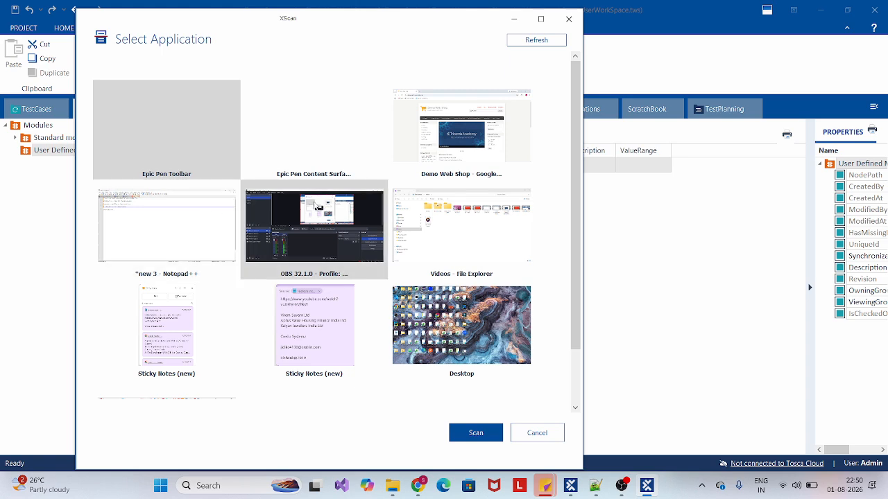
click(453, 133)
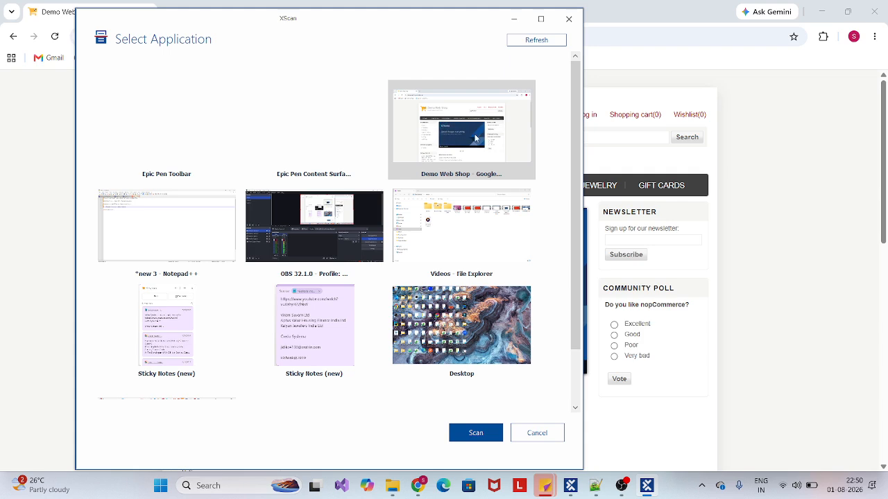
click(478, 432)
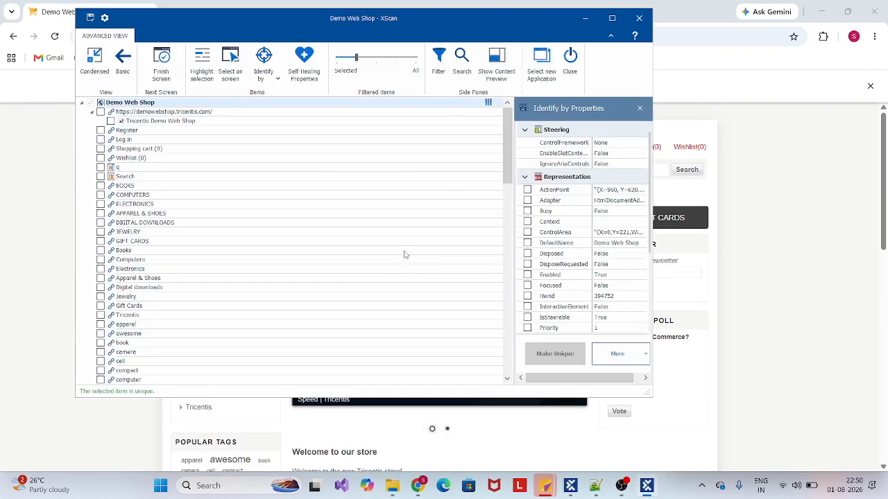
- Look through the full list of scanned Demo Web Shop controls in XScan's Advanced view
drag(377, 20, 365, 46)
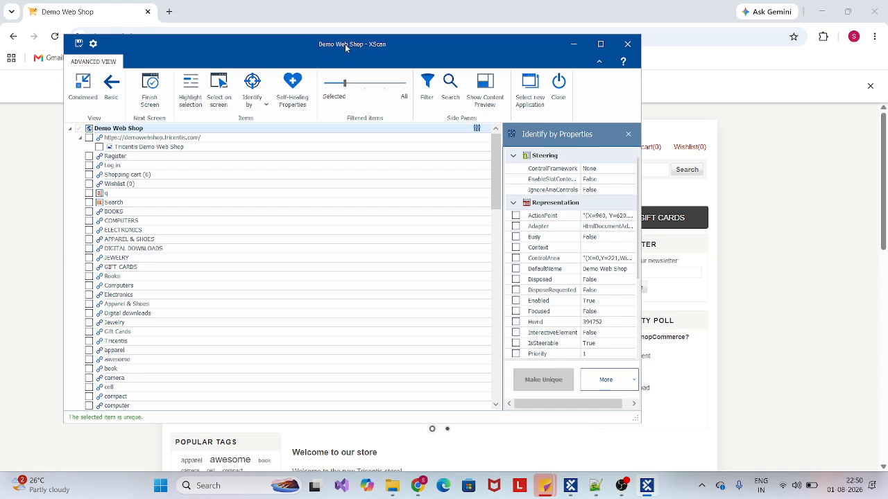
mouse_move(366, 46)
mouse_down()
mouse_move(371, 57)
mouse_move(355, 48)
mouse_up()
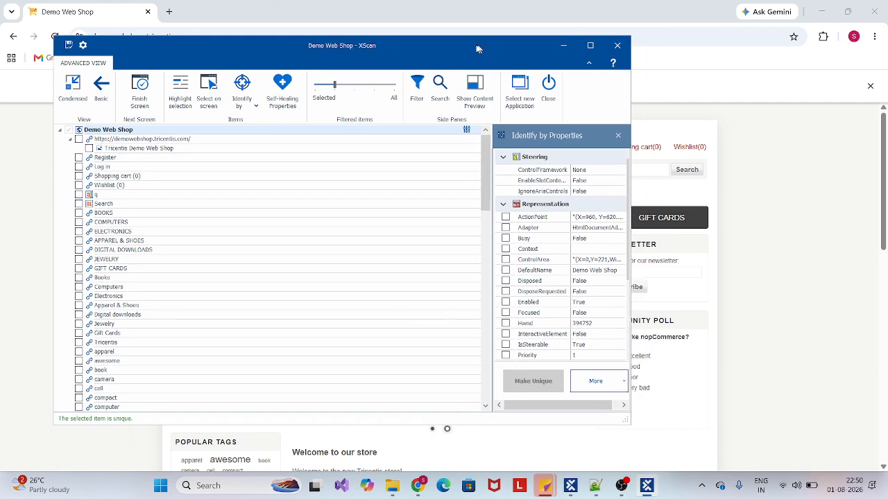
drag(477, 48, 452, 40)
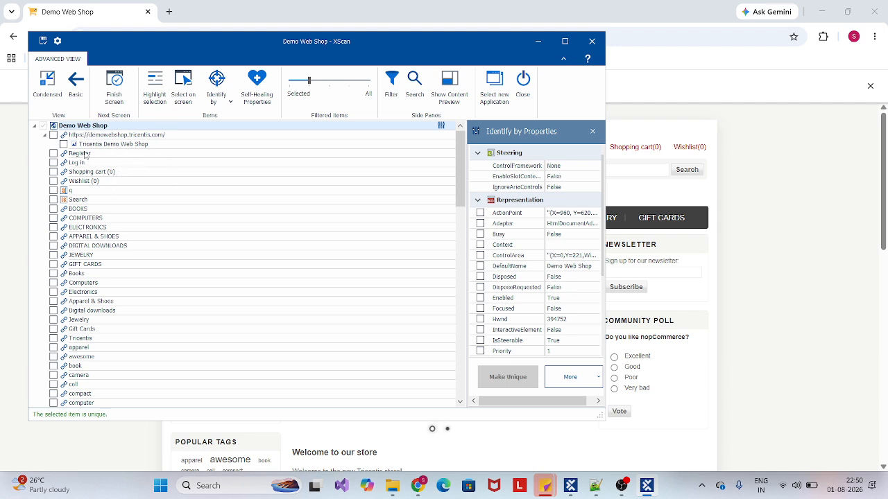
scroll(97, 354, down, 15)
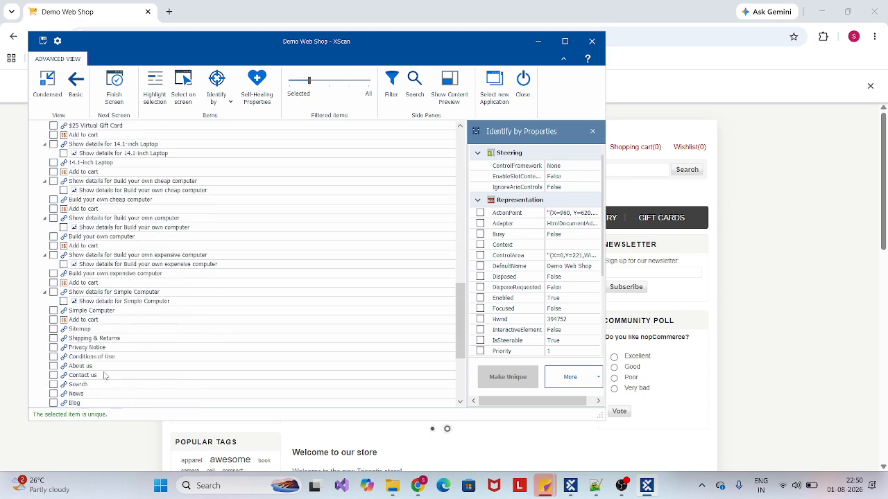
scroll(104, 376, up, 15)
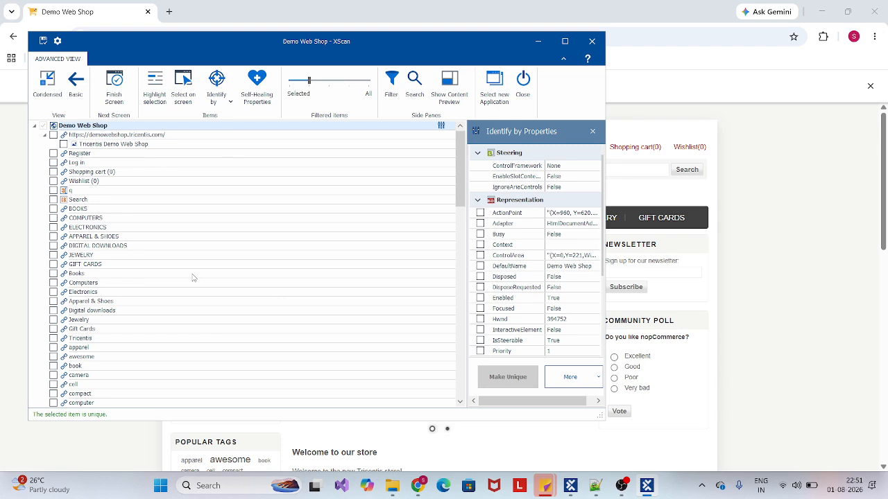
- Change XScan to the Basic view and place its window clear of the Demo Web Shop header links
click(76, 82)
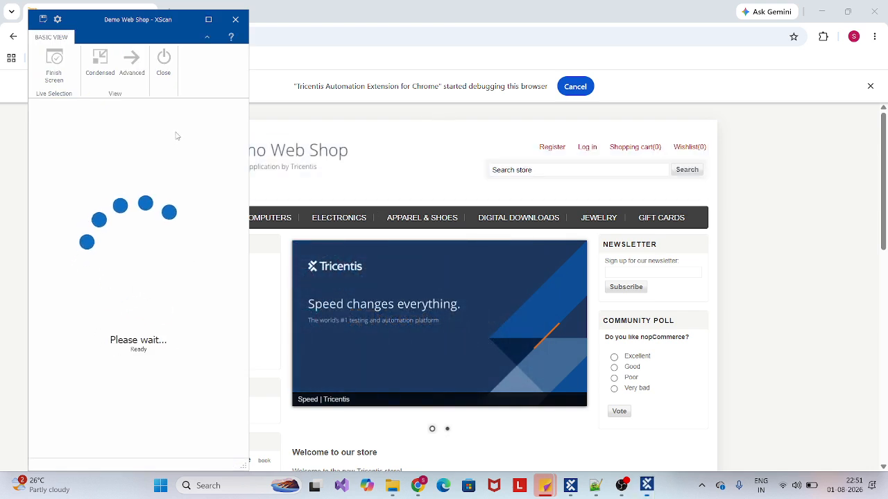
mouse_move(123, 21)
mouse_down()
mouse_move(188, 41)
mouse_move(125, 34)
mouse_move(123, 26)
mouse_up()
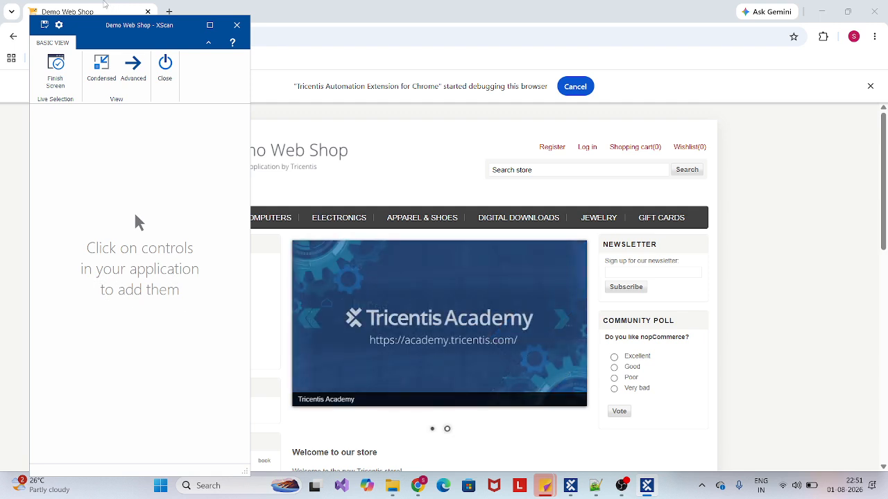
mouse_move(117, 26)
mouse_down()
mouse_move(127, 21)
mouse_move(122, 17)
mouse_up()
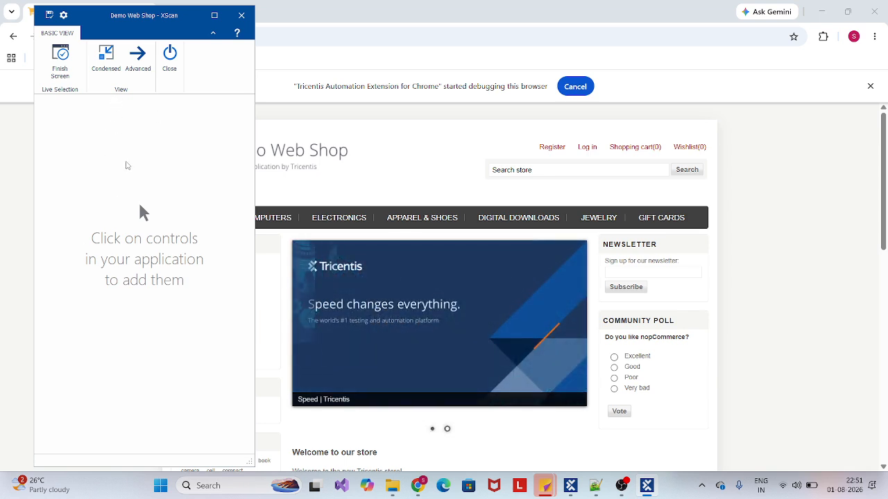
mouse_move(127, 18)
mouse_down()
mouse_move(158, 18)
mouse_move(126, 23)
mouse_up()
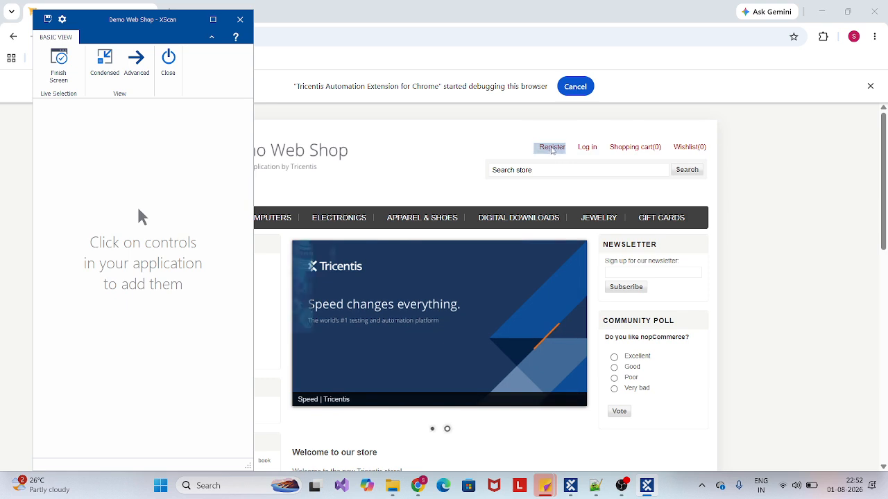
- Add the Register, Log in, Shopping cart, Wishlist and Search controls from the Demo Web Shop page to the scan
click(553, 150)
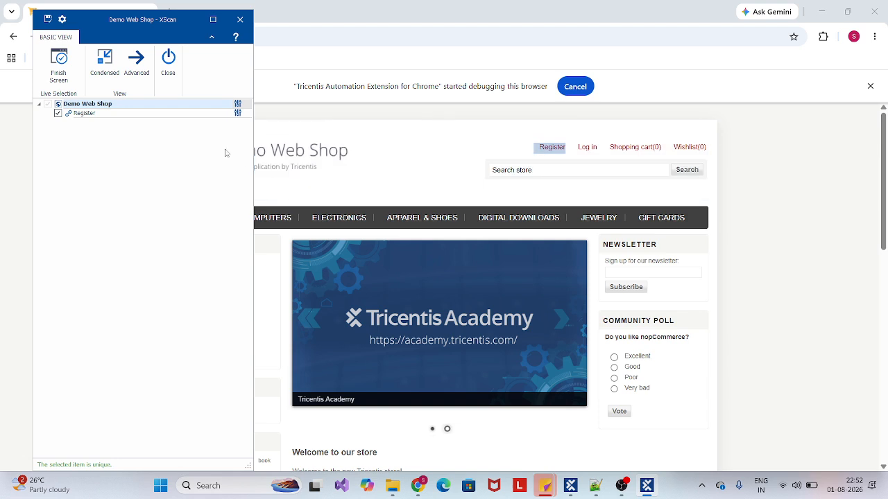
mouse_move(121, 22)
mouse_down()
mouse_move(112, 34)
mouse_move(114, 26)
mouse_up()
click(92, 116)
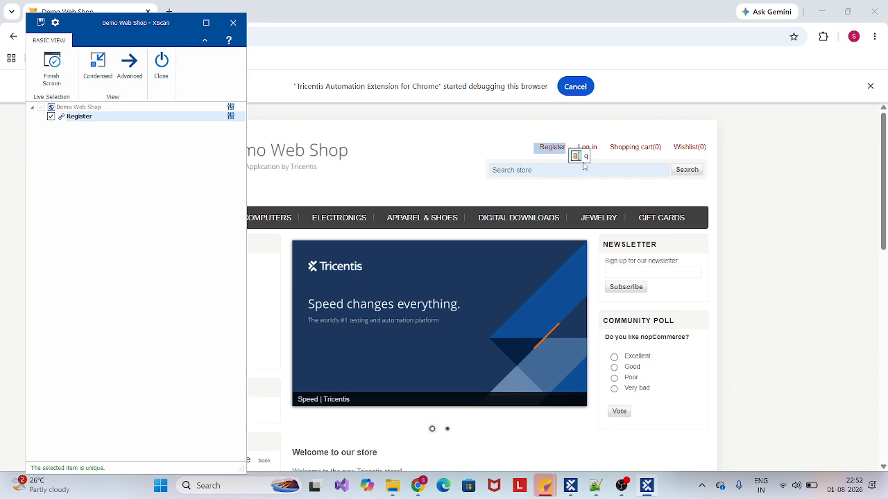
click(585, 150)
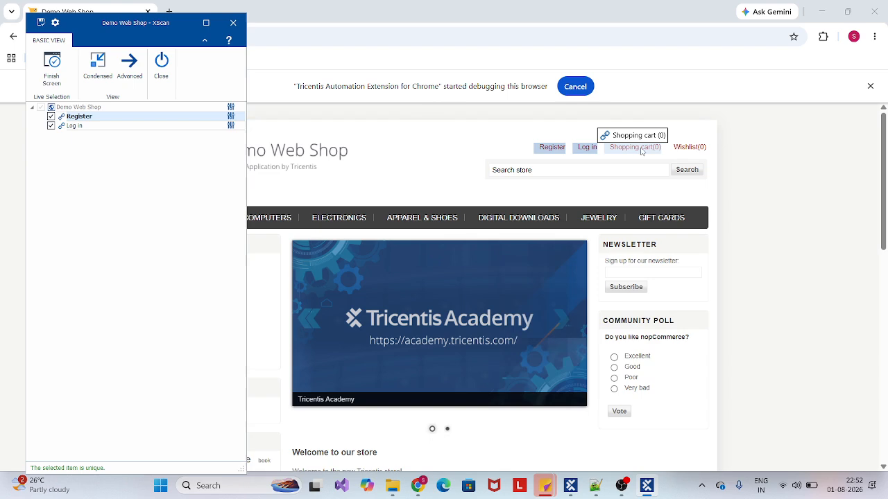
click(634, 147)
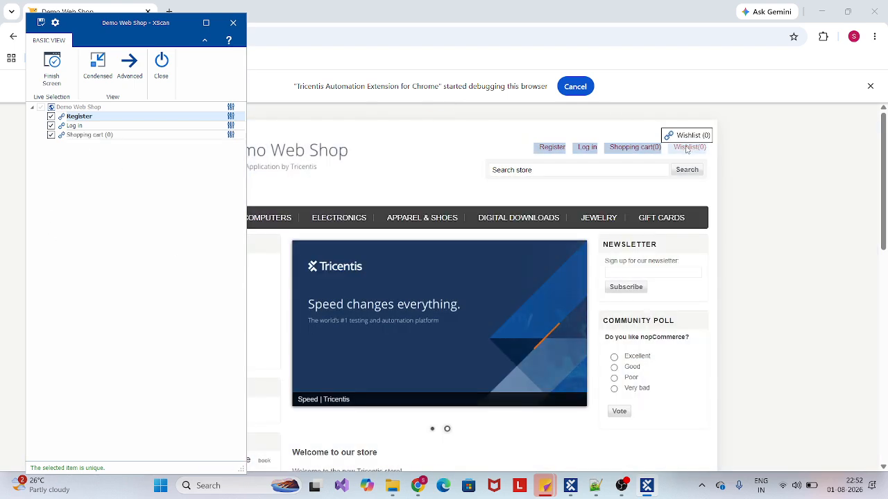
click(687, 149)
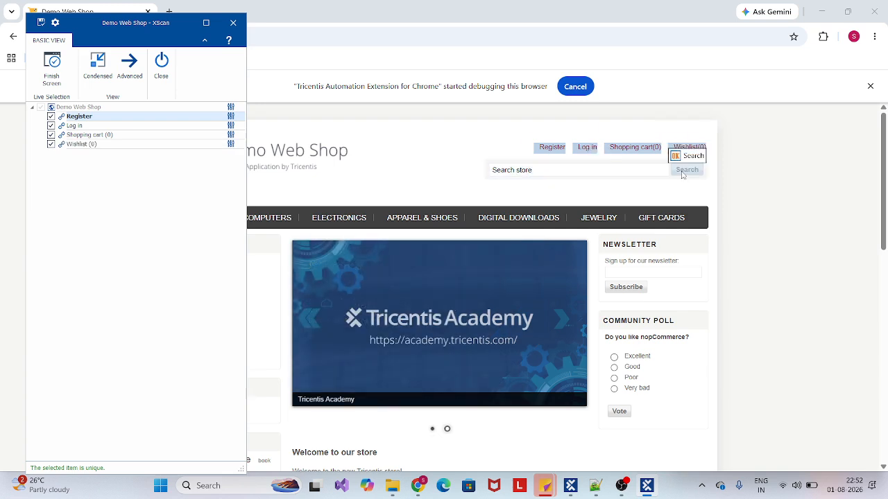
click(683, 173)
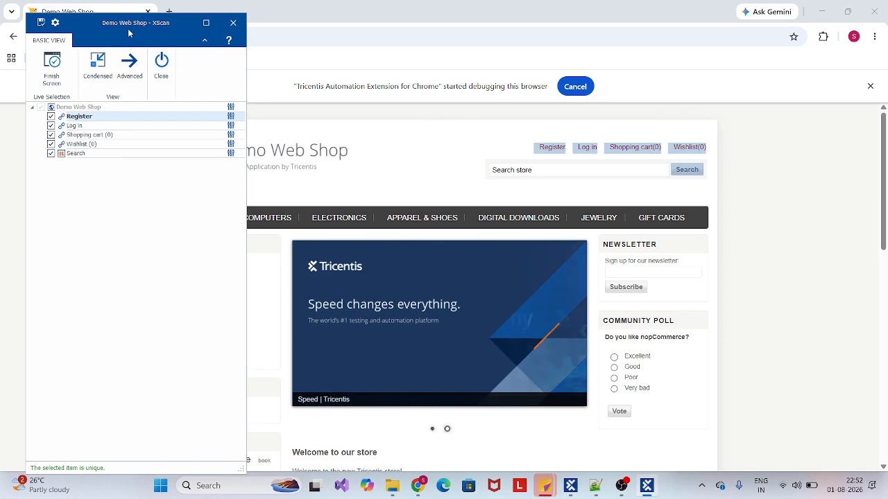
- Maximize the XScan window and review the captured Register, Log in, Shopping cart, Wishlist and Search controls
click(206, 23)
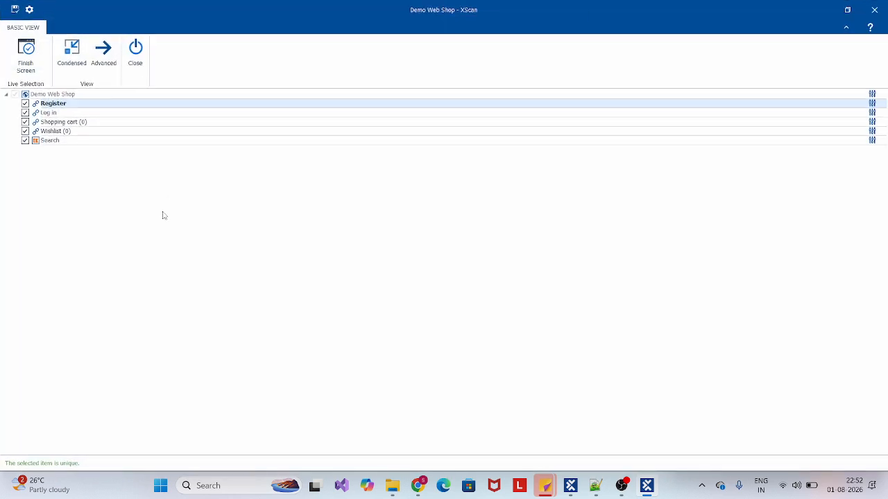
click(59, 112)
click(61, 104)
click(53, 113)
click(58, 123)
click(58, 132)
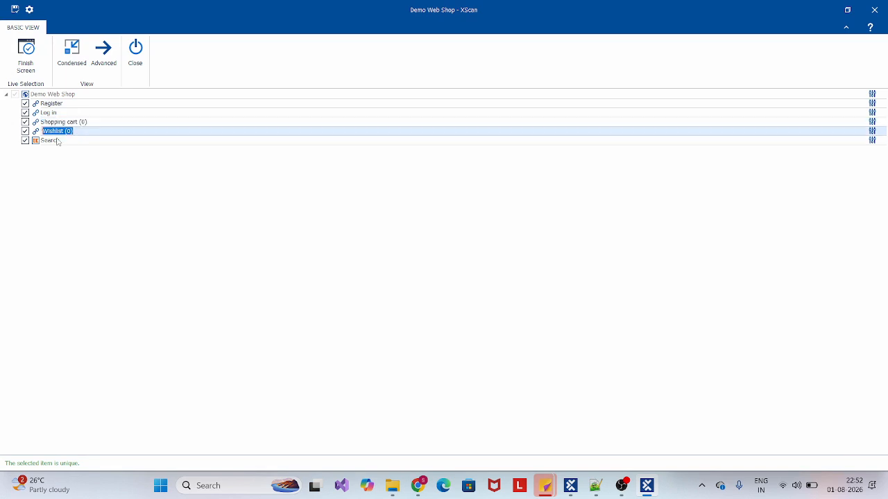
click(62, 104)
click(57, 113)
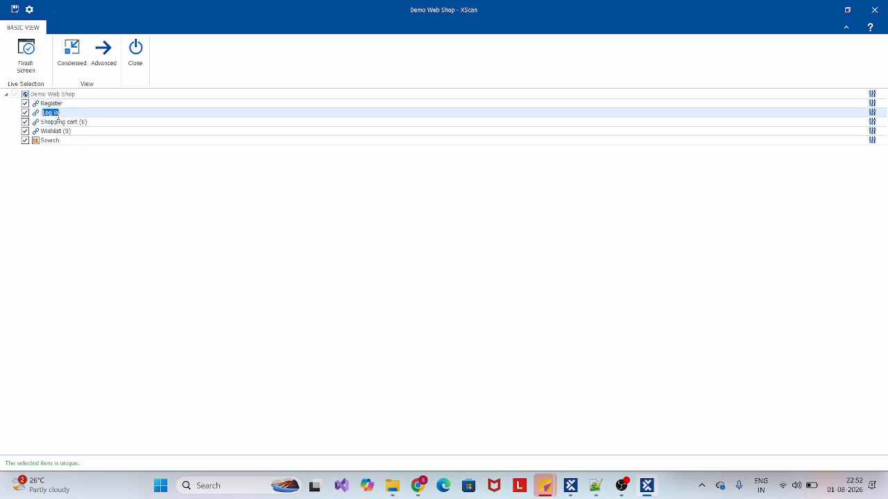
click(58, 124)
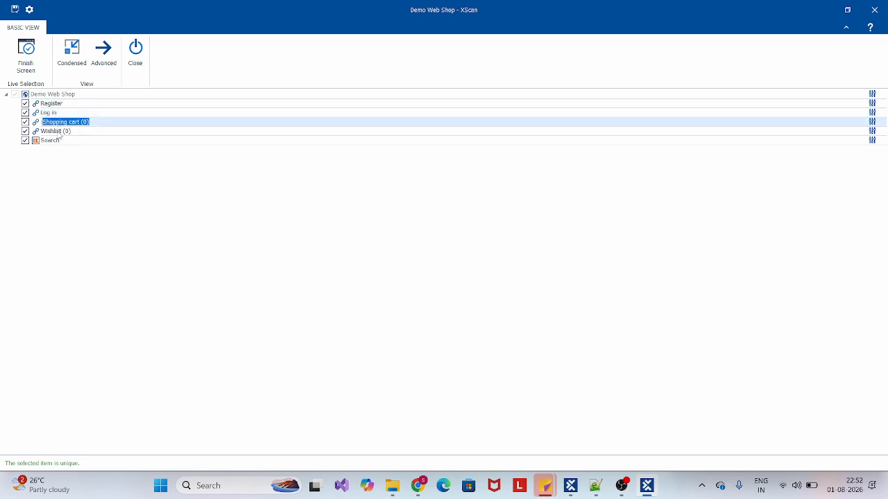
click(67, 131)
click(57, 141)
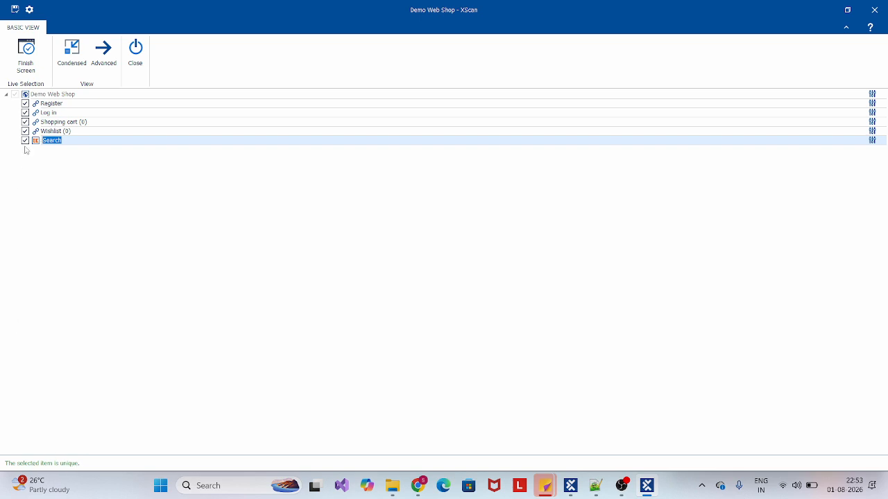
click(65, 104)
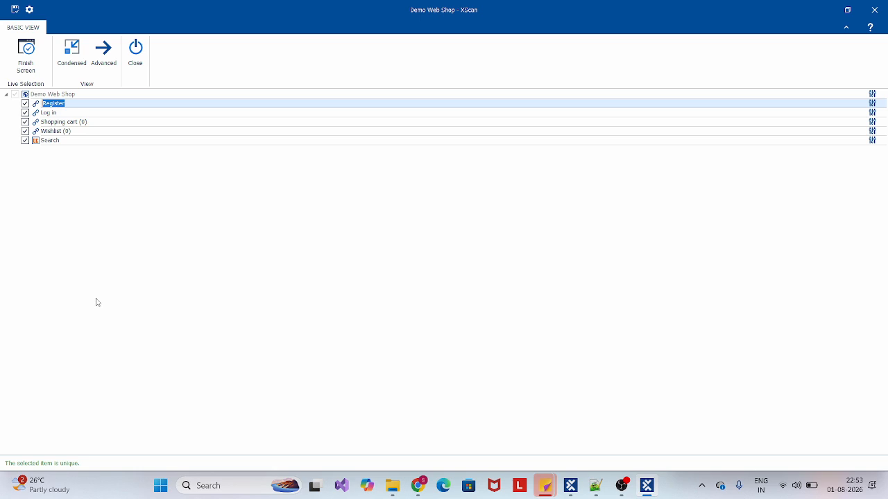
click(59, 114)
click(56, 123)
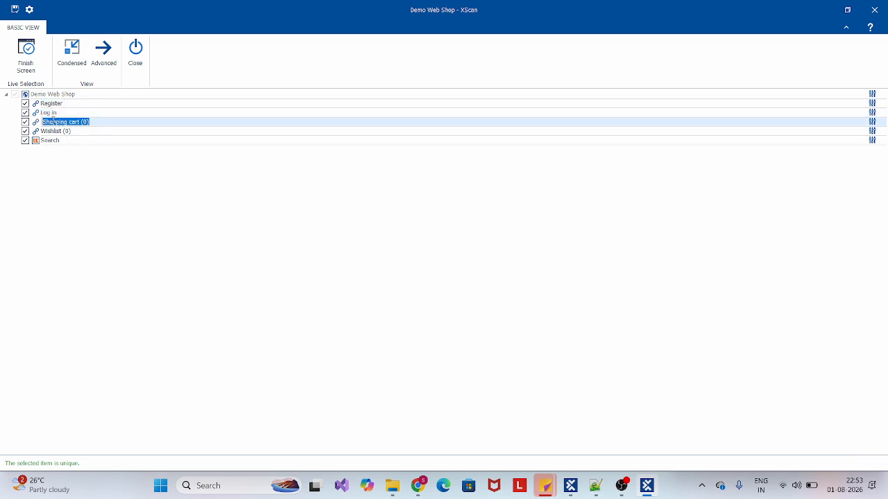
- Check whether the captured Wishlist, Search and Register controls are uniquely identified in XScan's Basic view
click(54, 132)
click(54, 141)
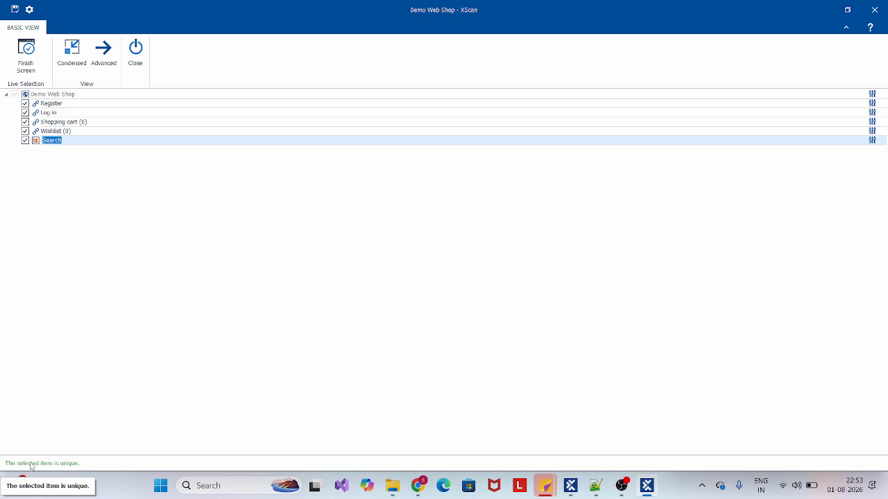
click(59, 103)
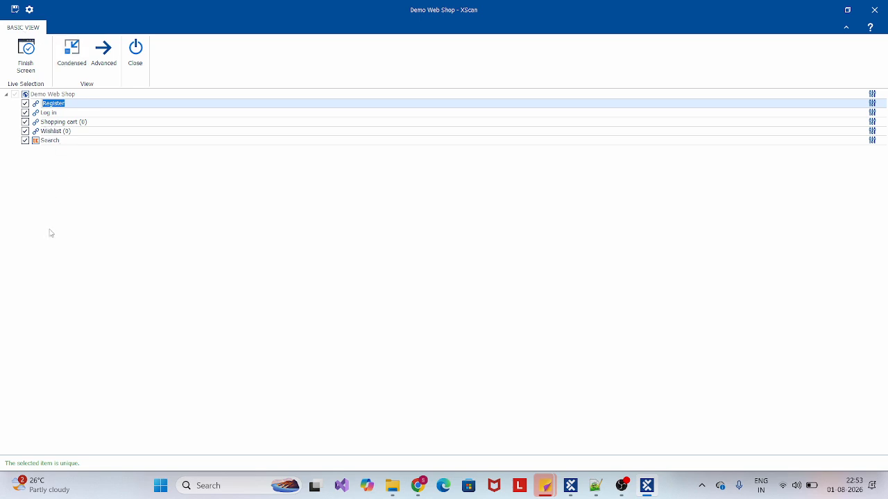
- Change XScan to the Advanced view and widen the Identify by Properties pane for the Register link
click(104, 52)
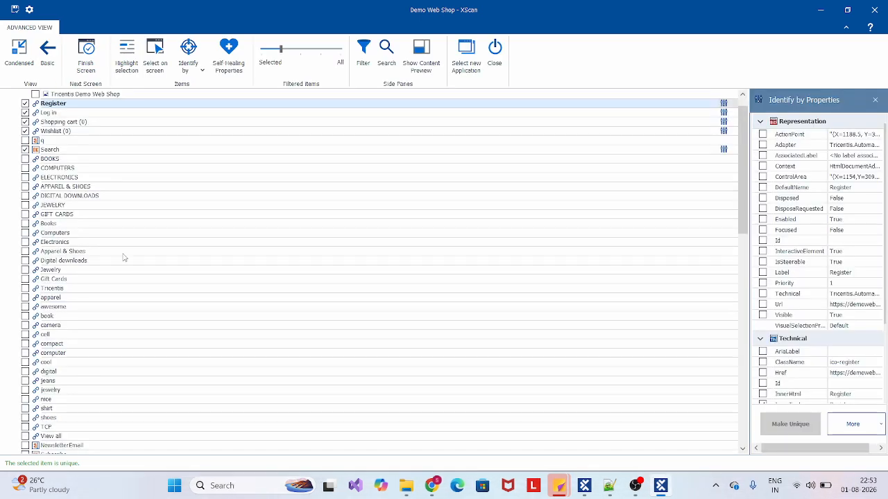
scroll(121, 257, up, 1)
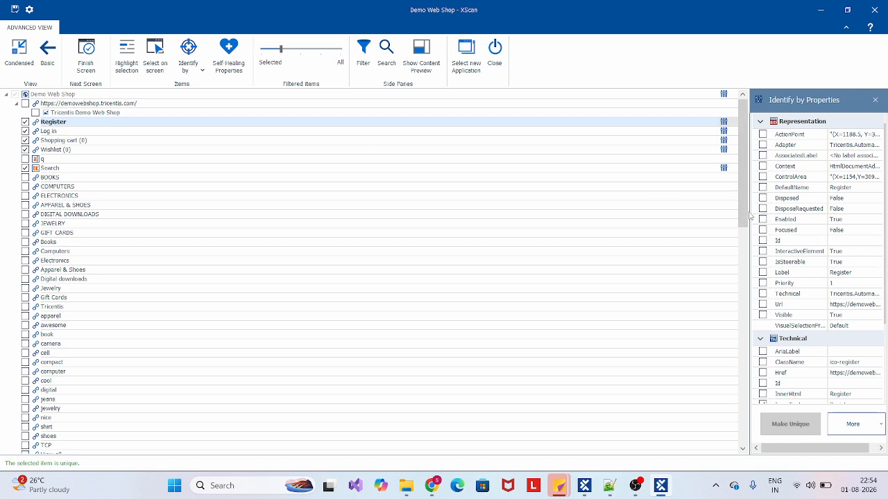
drag(749, 211, 382, 215)
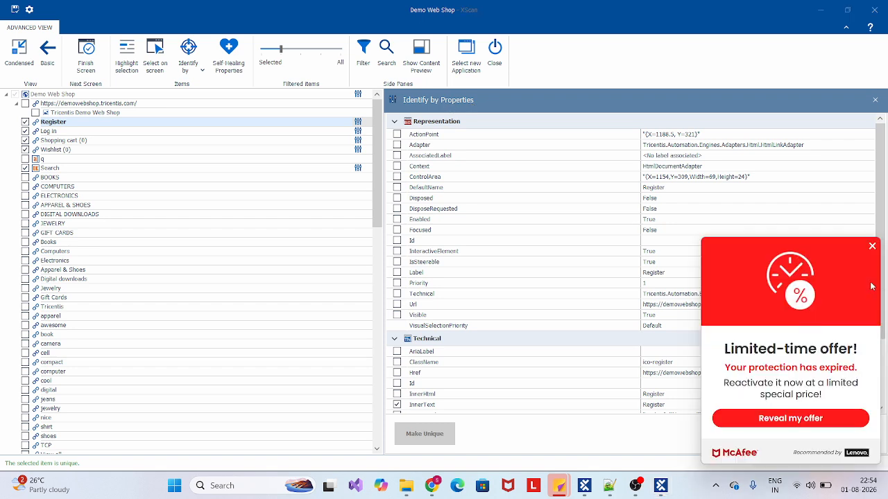
click(872, 246)
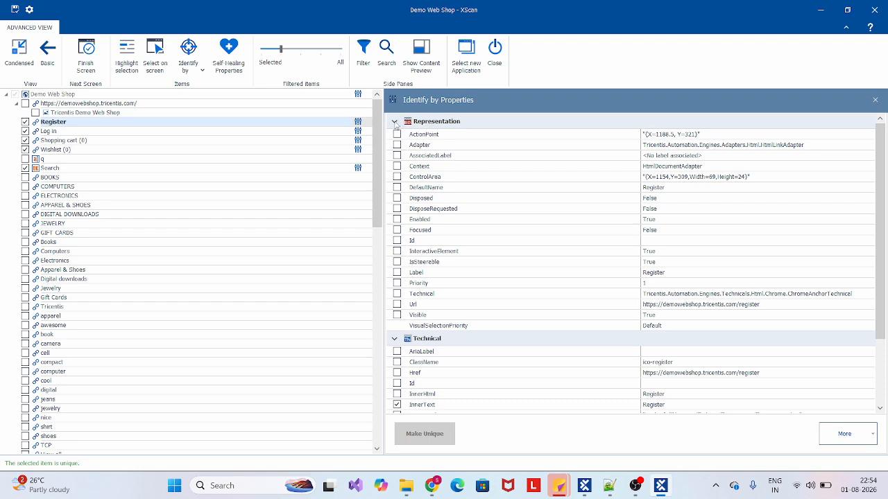
- Examine the Representation, Technical and Transition property groups of the Register link
click(394, 121)
click(395, 136)
click(395, 151)
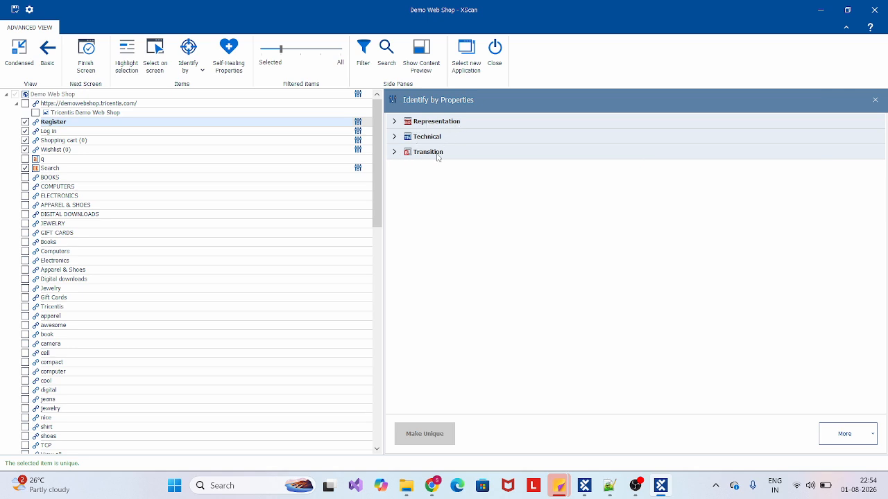
click(395, 121)
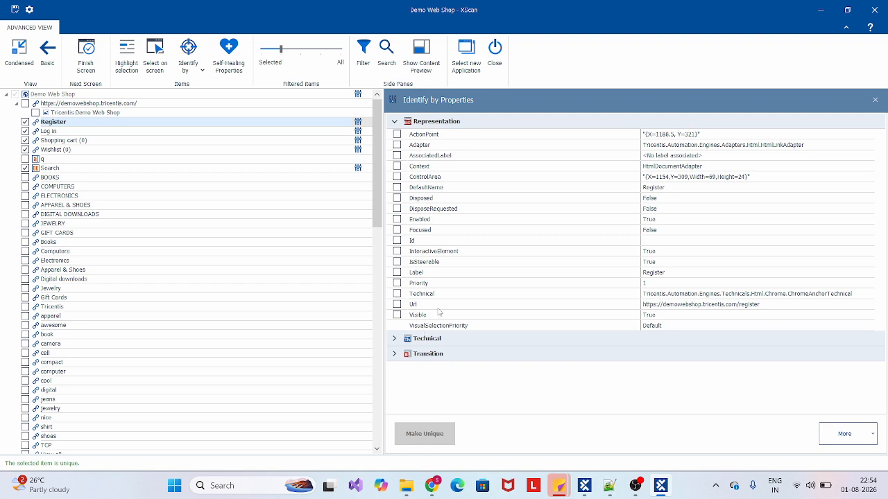
click(398, 338)
scroll(454, 321, down, 2)
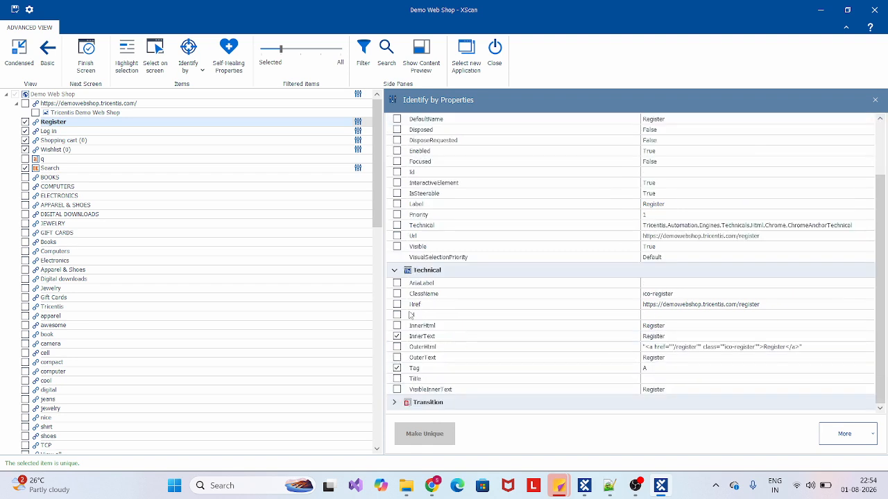
click(393, 402)
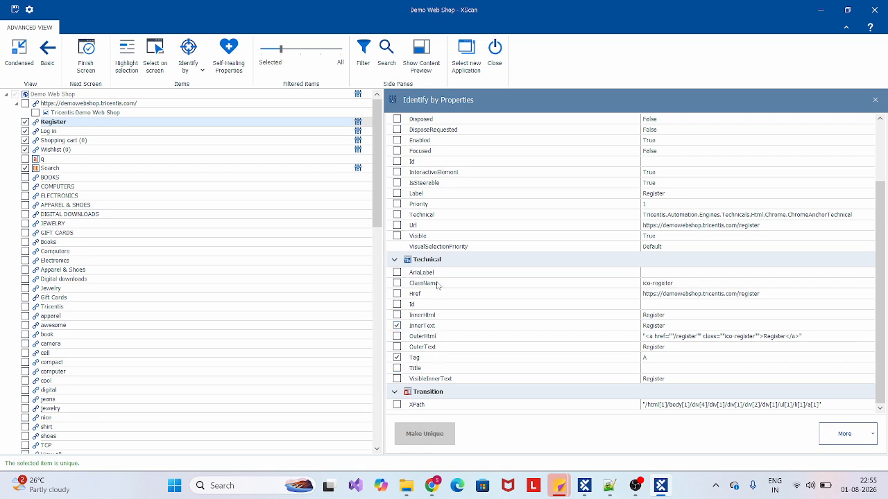
- Save the selected Demo Web Shop controls as a module and close XScan
click(61, 123)
drag(382, 232, 565, 231)
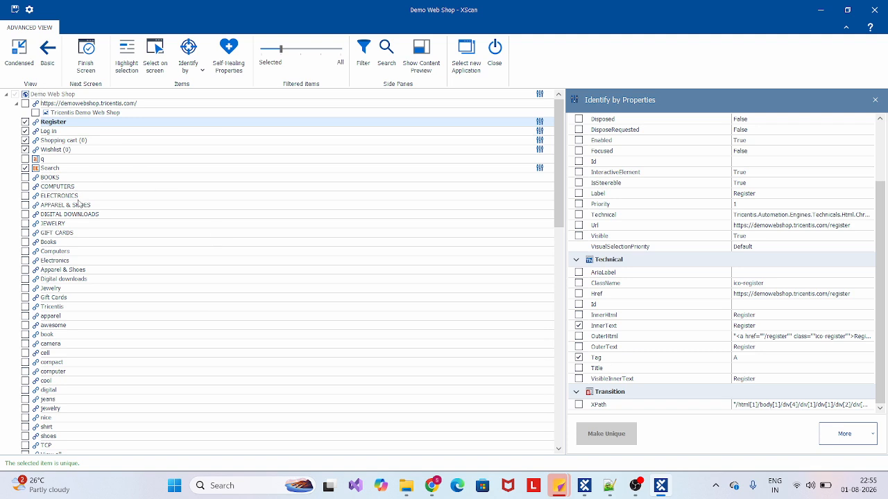
click(14, 10)
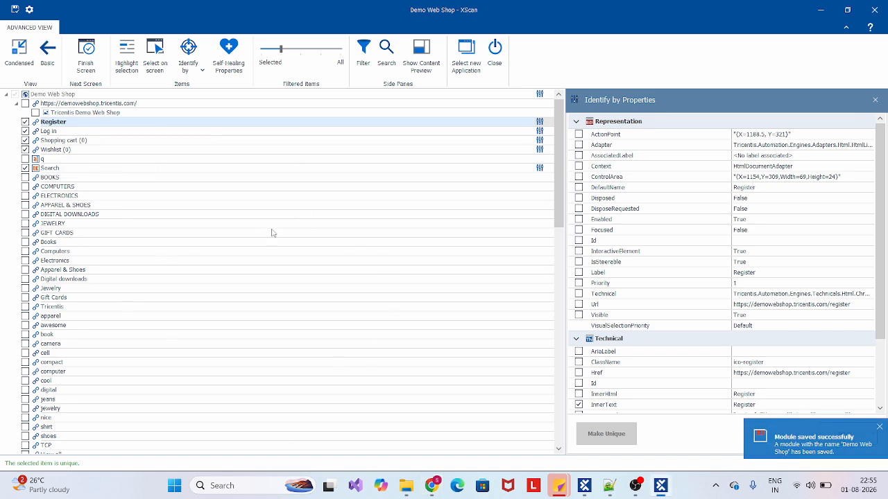
click(495, 55)
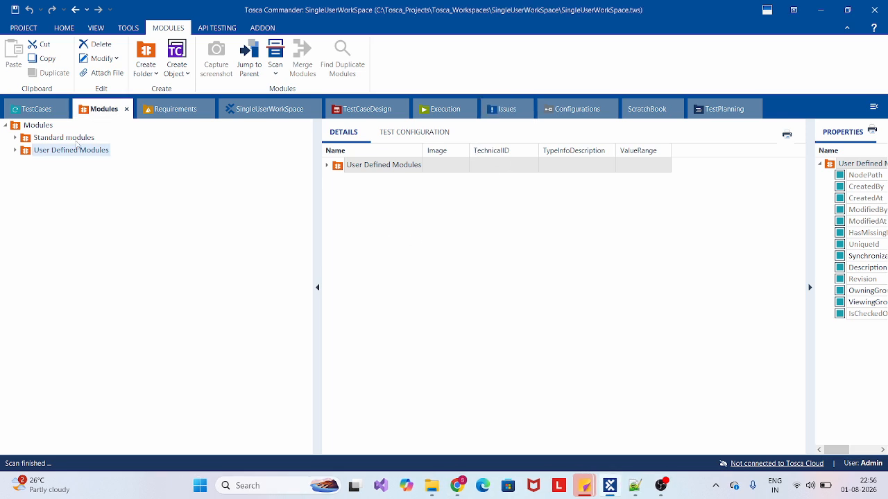
- Expand the User Defined Modules folder and review the controls inside the Demo Web Shop module
click(16, 151)
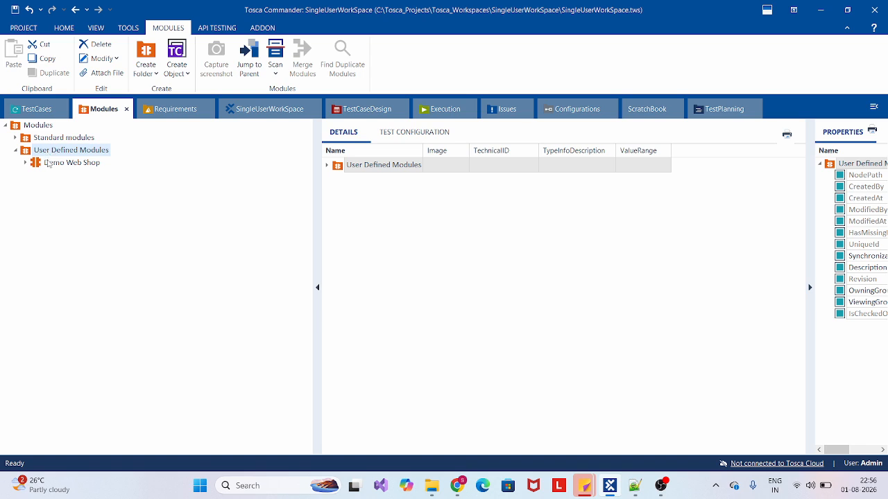
click(46, 163)
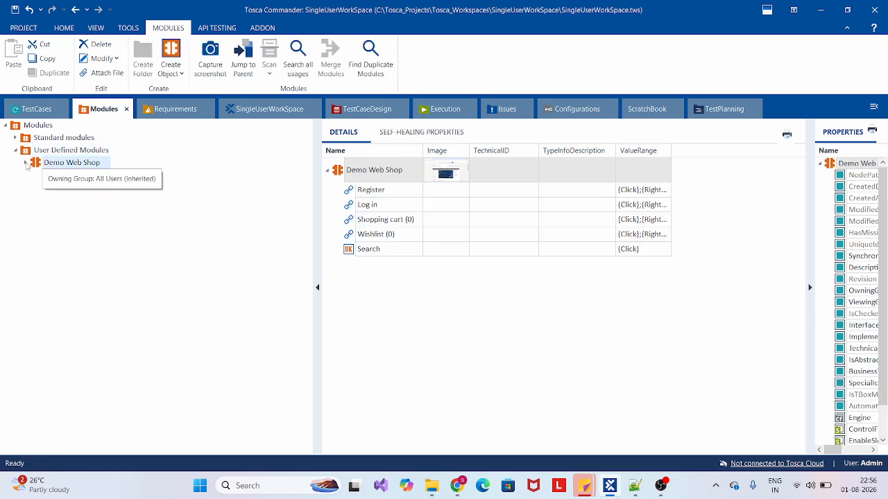
click(27, 163)
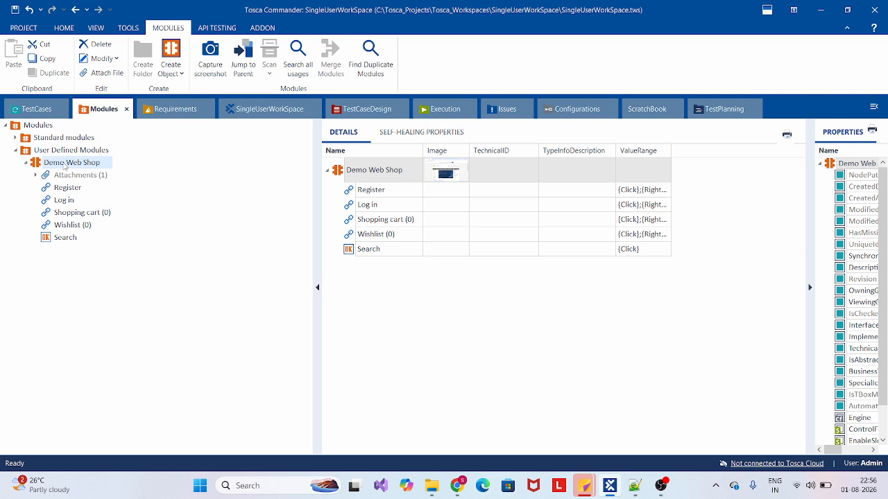
double_click(63, 165)
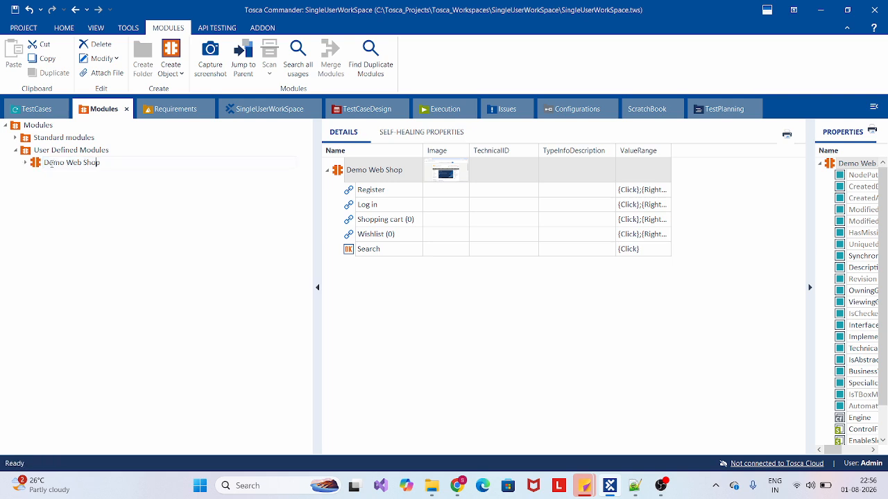
click(26, 163)
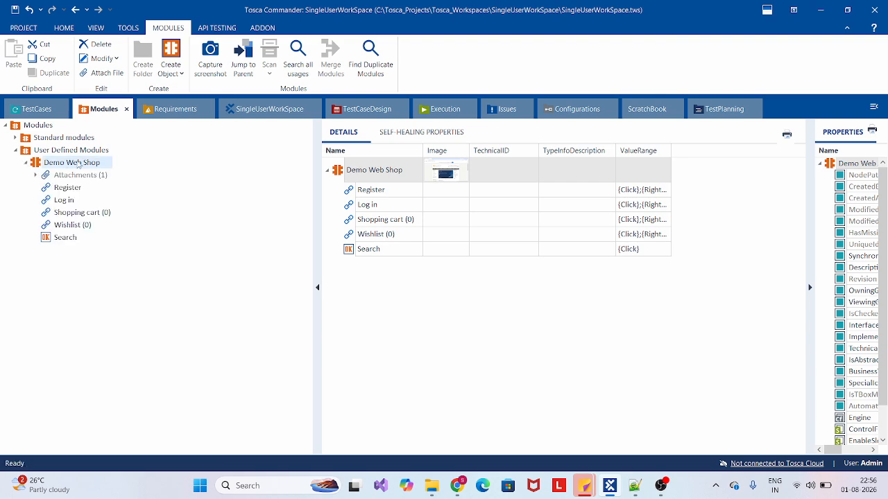
right_click(78, 164)
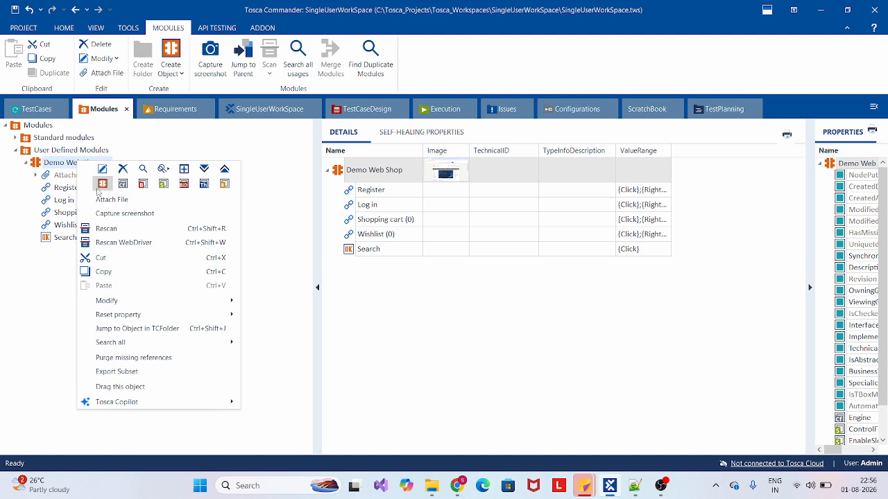
click(102, 169)
click(108, 164)
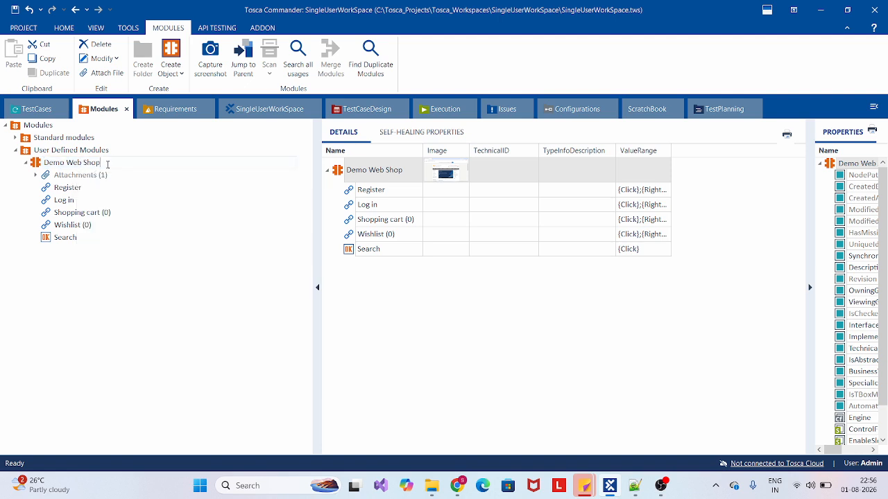
drag(108, 162, 45, 162)
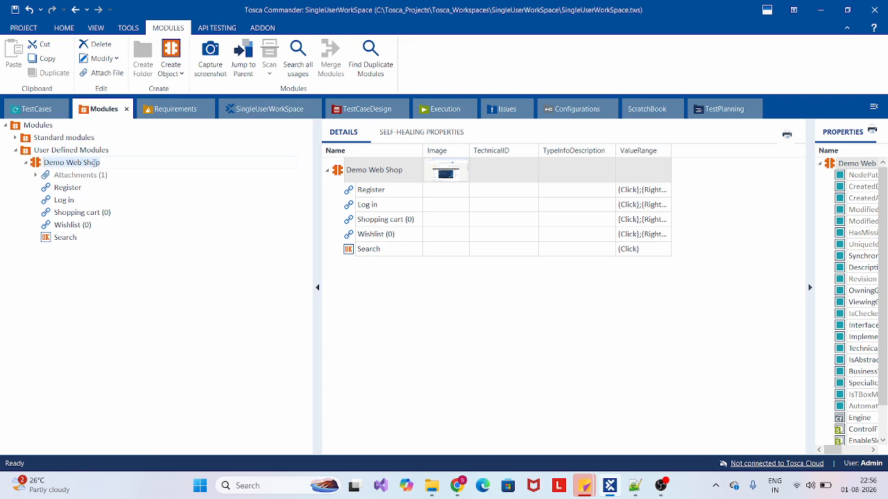
click(37, 165)
- Enlarge the Properties pane and its Value column to inspect the Demo Web Shop module's properties, including Title
drag(317, 208, 192, 208)
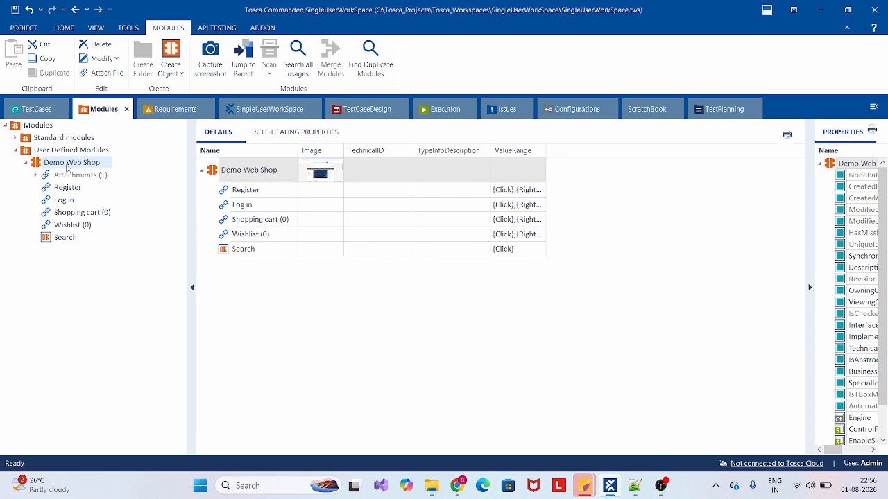
drag(812, 223, 613, 232)
scroll(712, 304, down, 1)
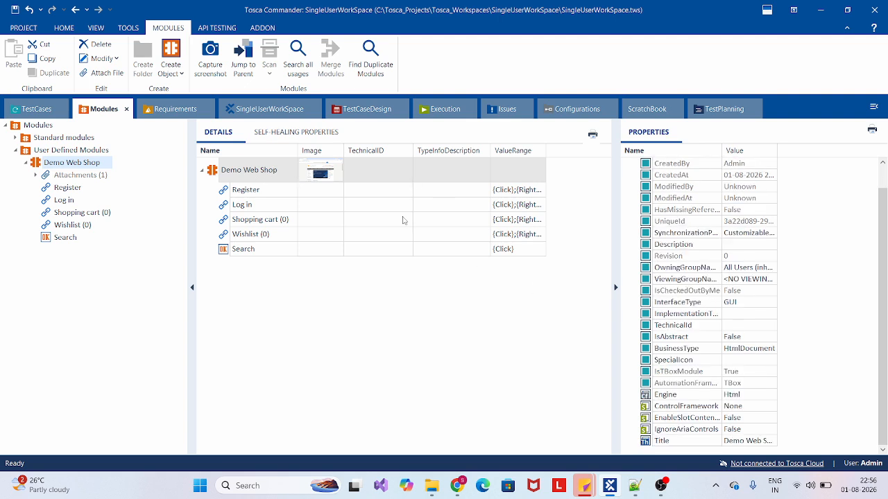
click(734, 441)
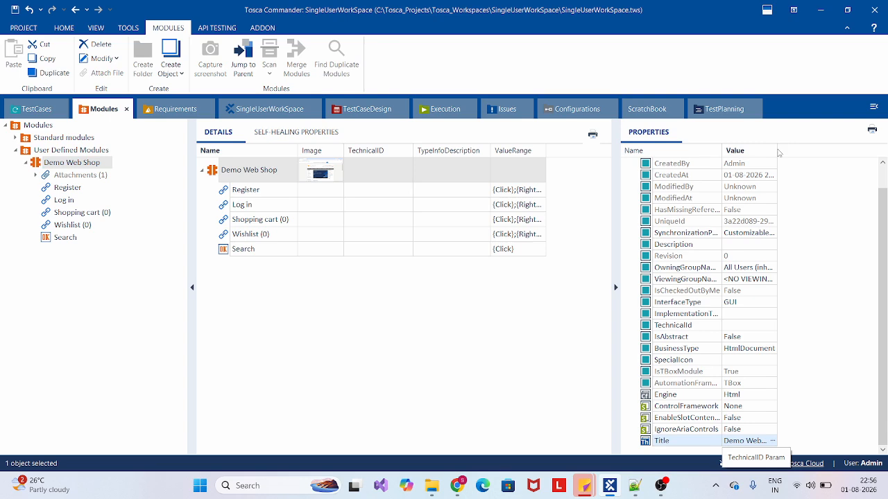
drag(778, 151, 847, 150)
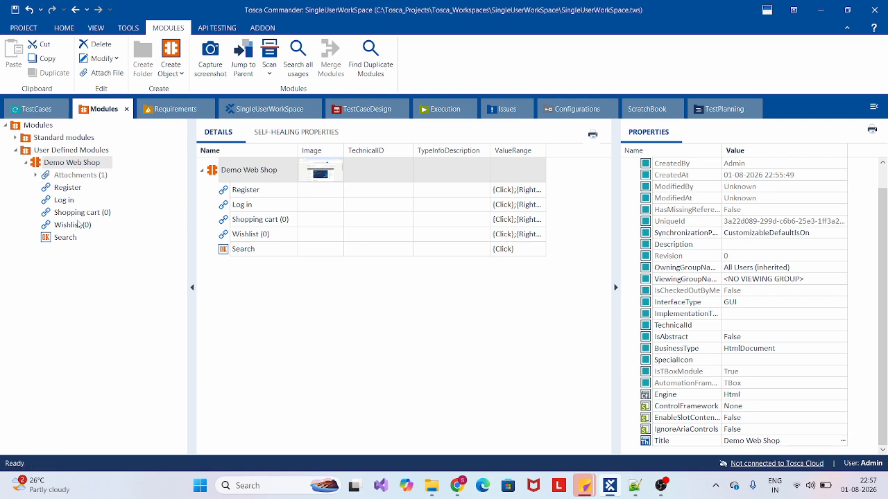
- Review the structure of test case TC01_LaunchTheURL and compare it with the Demo Web Shop header links in Chrome
click(26, 111)
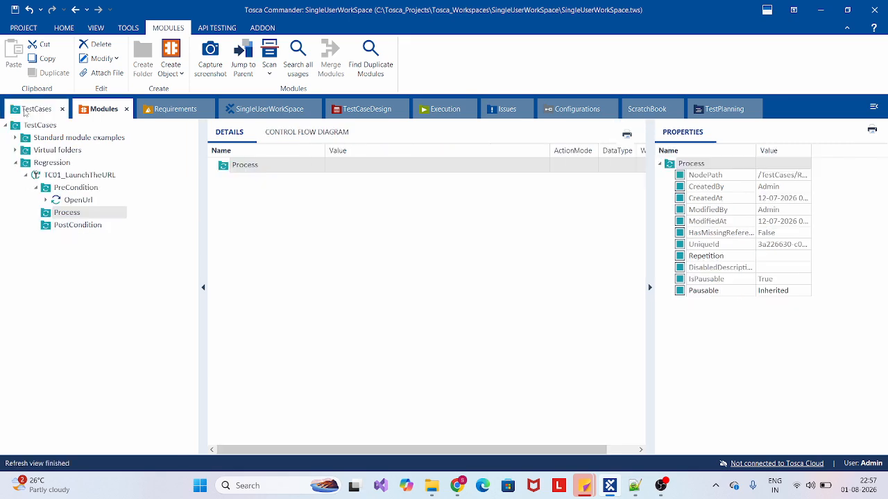
click(77, 177)
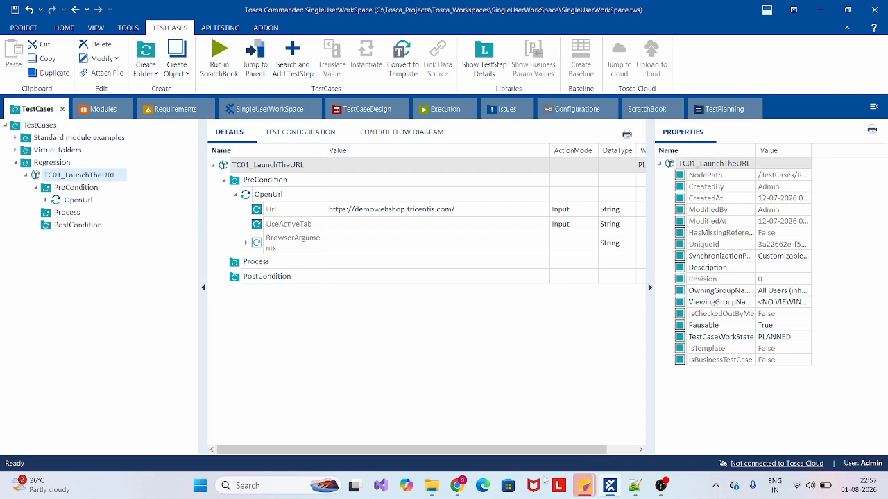
click(457, 486)
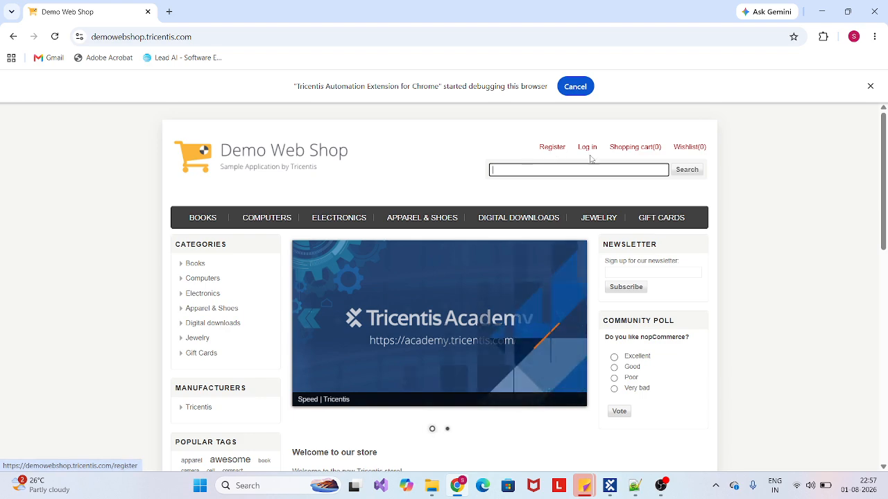
mouse_move(633, 158)
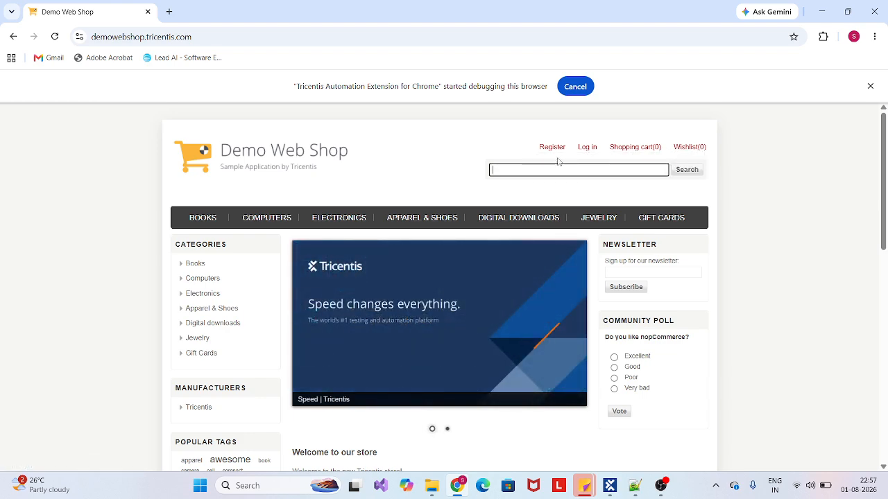
key(alt+Tab)
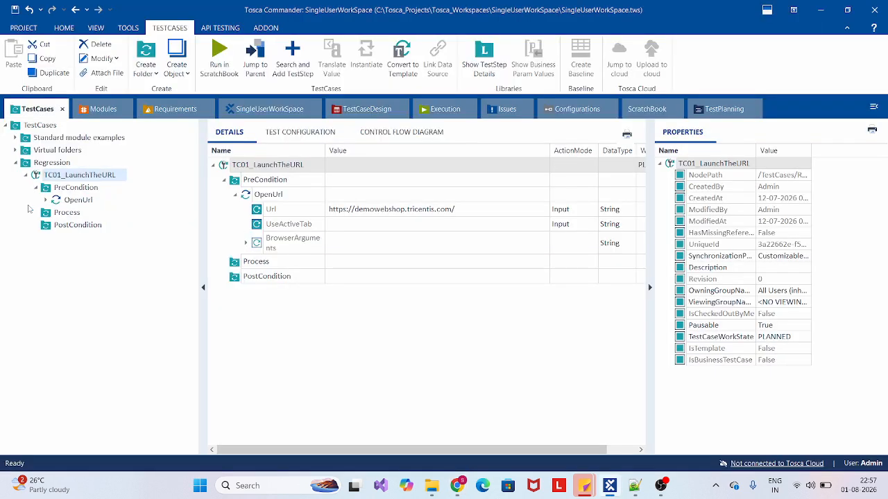
- Add the Demo Web Shop module as a test step in the Process folder of TC01_LaunchTheURL
click(69, 190)
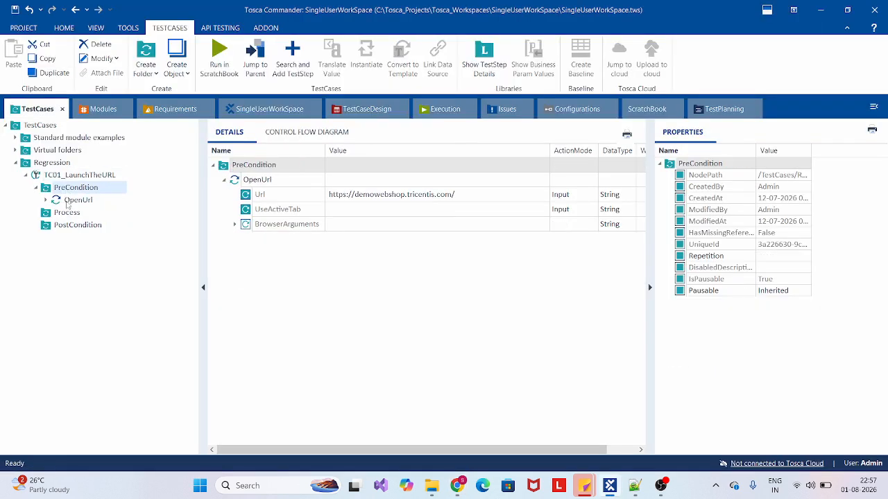
click(55, 214)
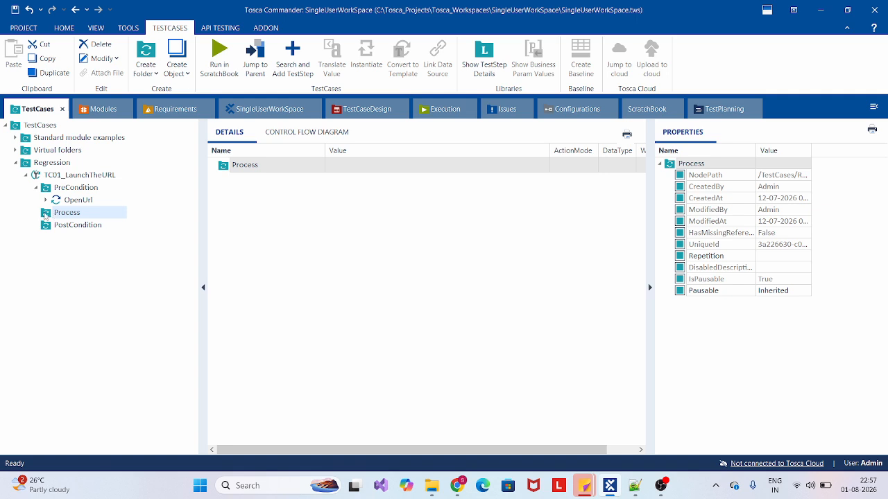
click(99, 112)
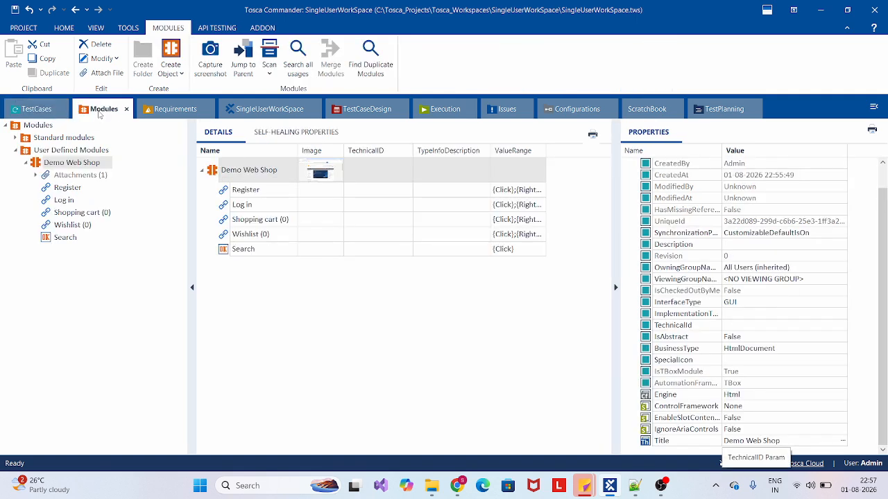
double_click(52, 164)
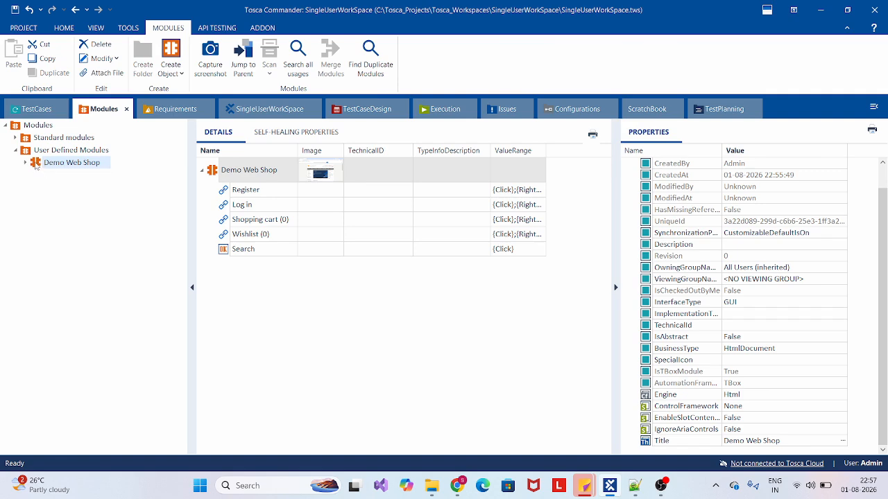
drag(36, 165, 45, 214)
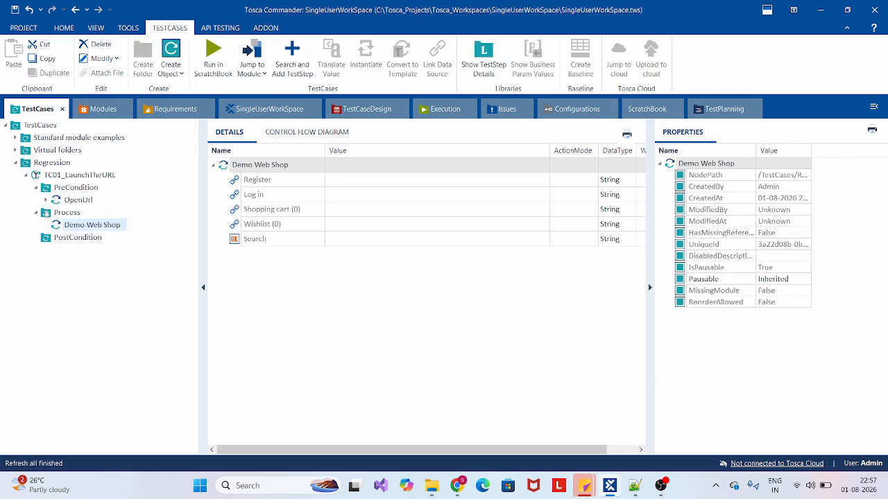
- Review the structure of TC01_LaunchTheURL, collapsing OpenUrl and expanding Process to examine the Demo Web Shop controls
click(63, 177)
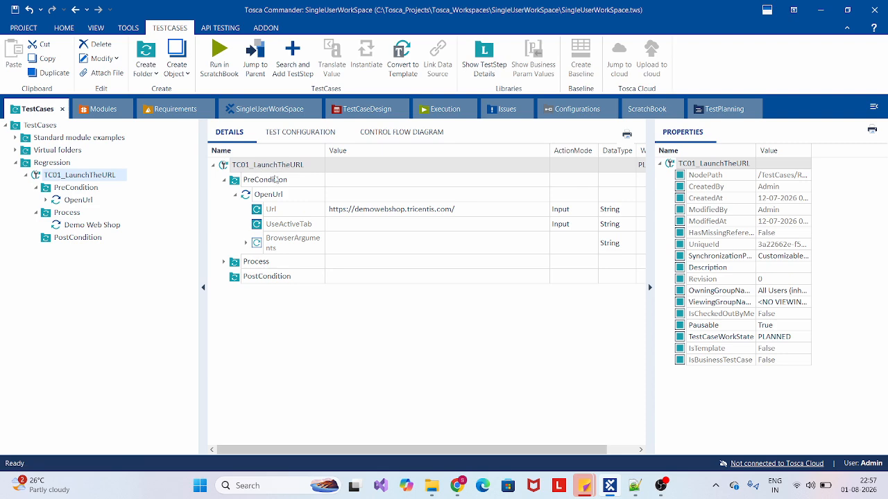
click(258, 180)
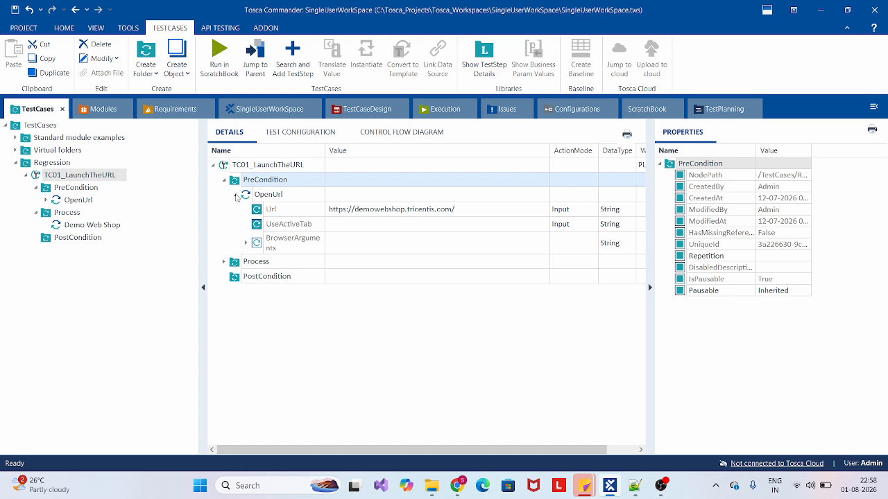
click(236, 197)
click(262, 200)
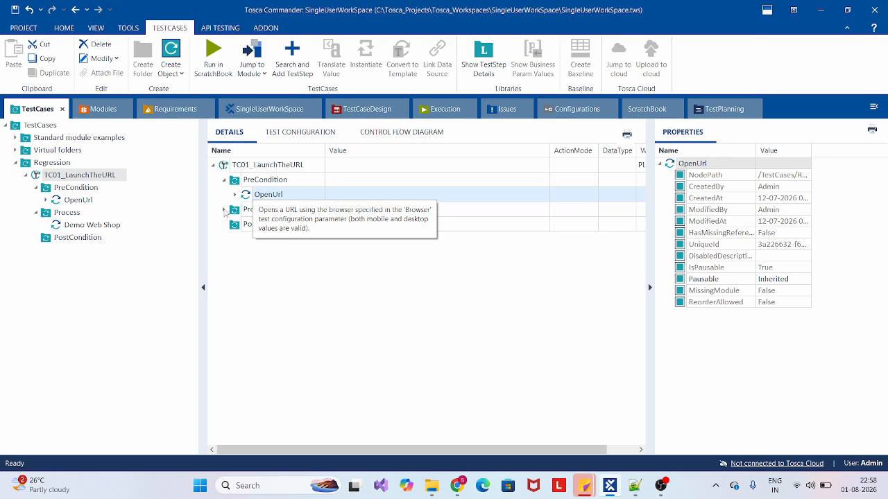
click(226, 210)
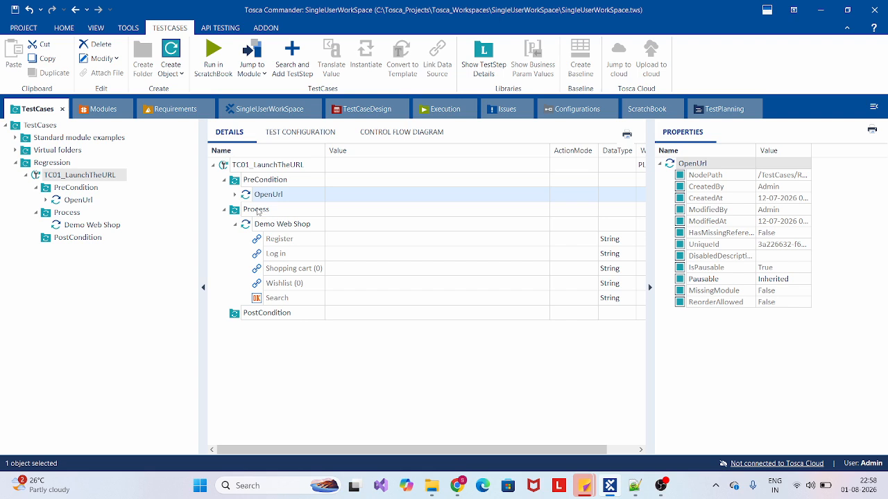
click(257, 210)
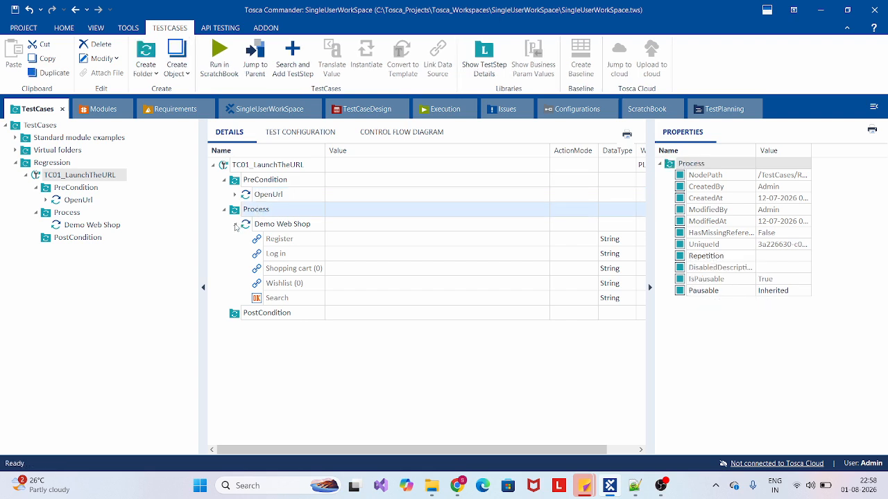
click(235, 224)
click(274, 225)
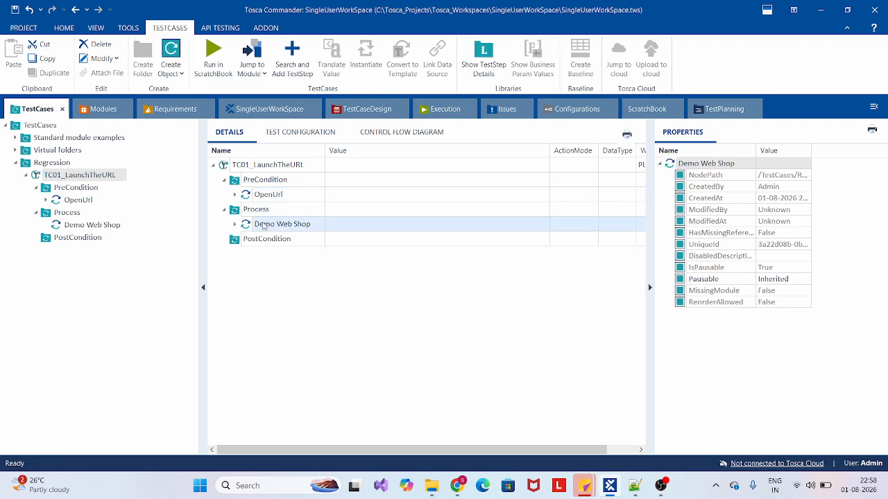
click(237, 225)
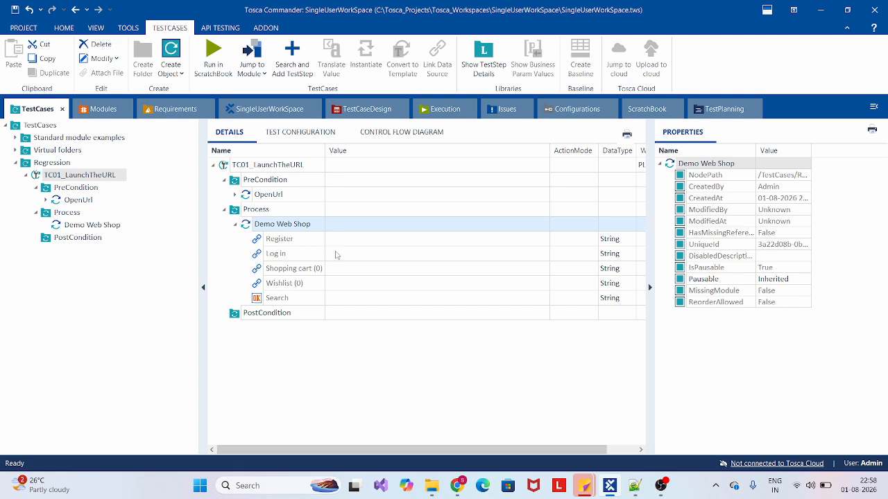
- Set the value of the Log in link in the Demo Web Shop test step to x
click(335, 256)
click(335, 256)
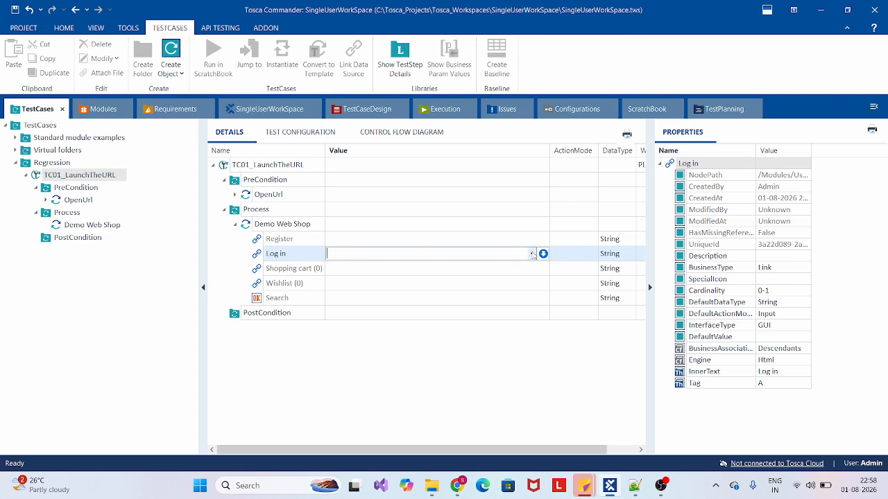
click(532, 254)
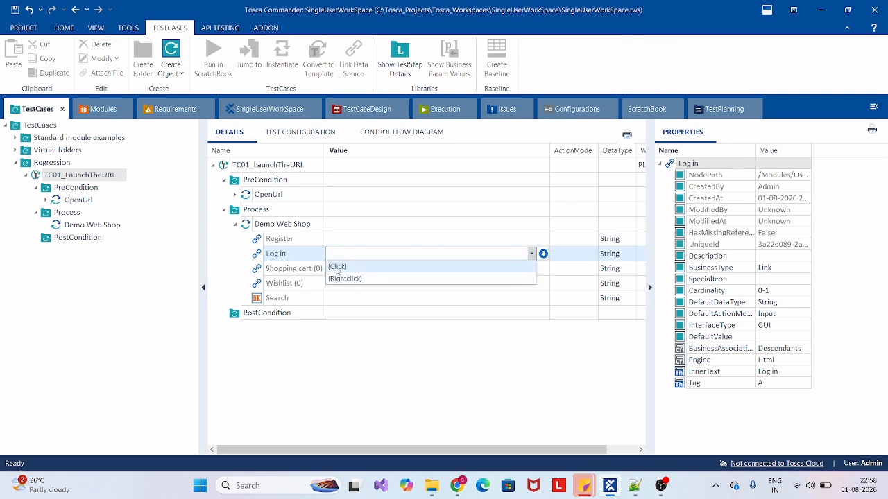
click(338, 267)
click(531, 254)
click(386, 255)
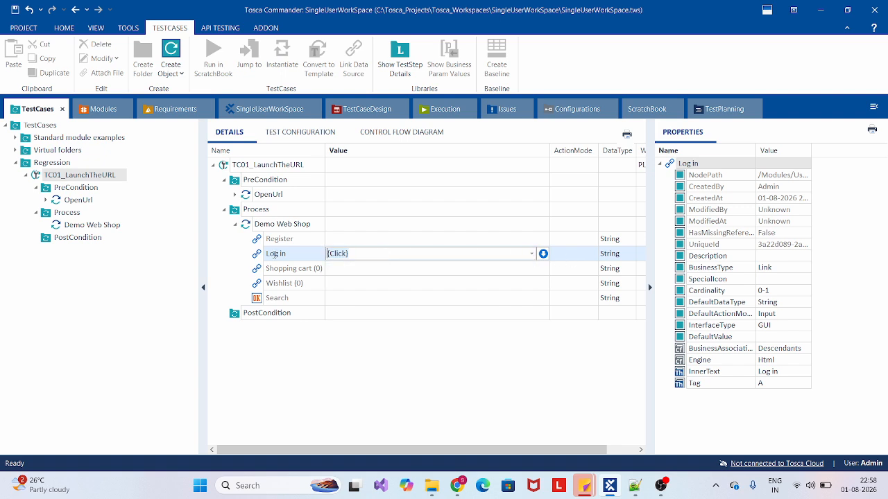
text(x)
key(Return)
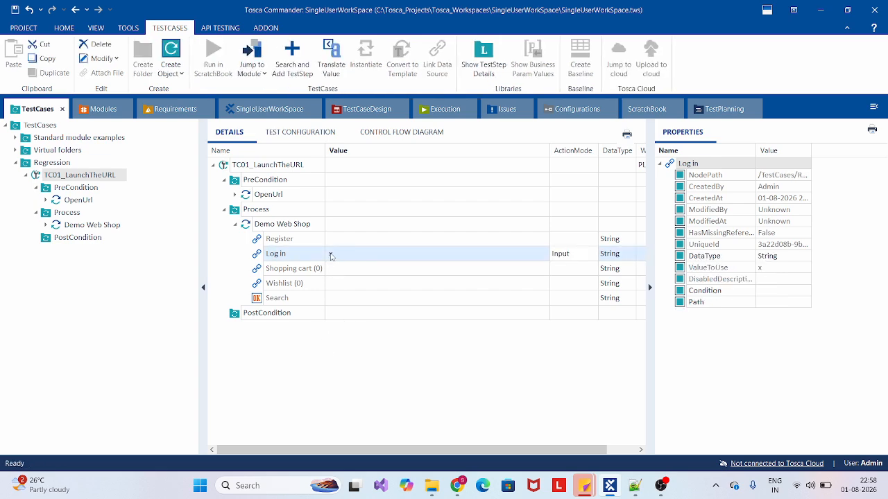
- Widen the details pane to include WorkState and examine the ActionMode options available for the Log in link
drag(649, 217, 707, 217)
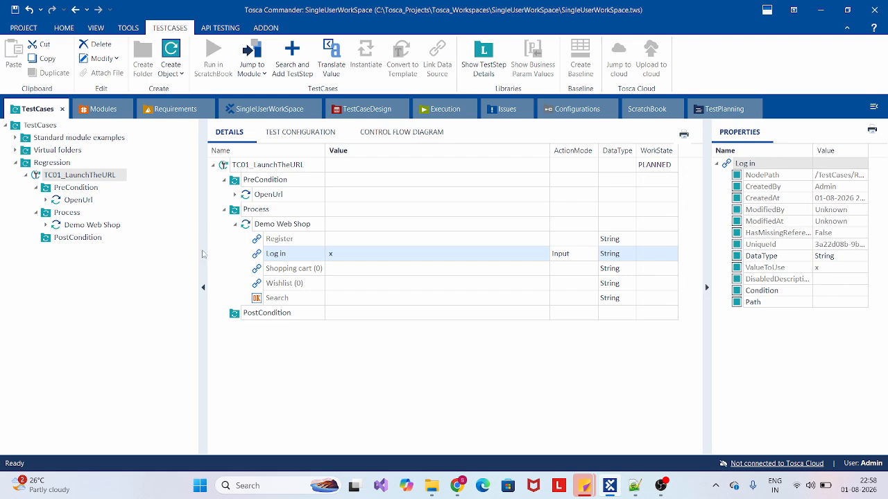
click(96, 227)
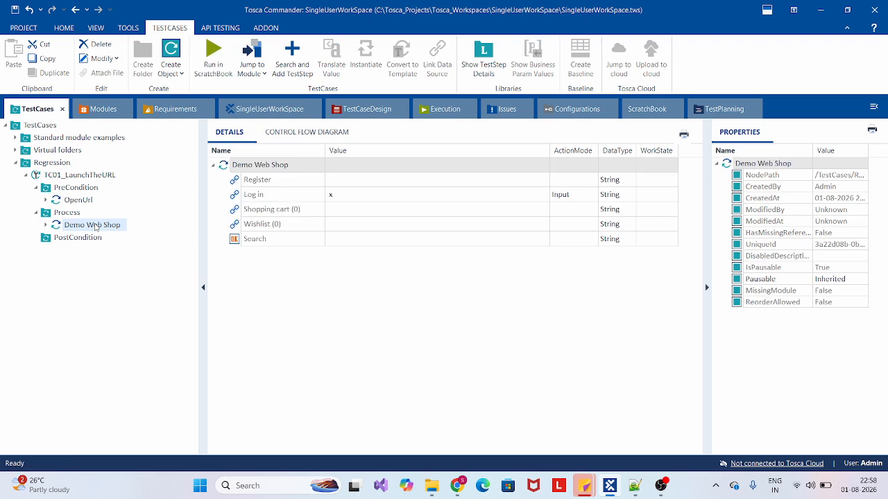
click(67, 216)
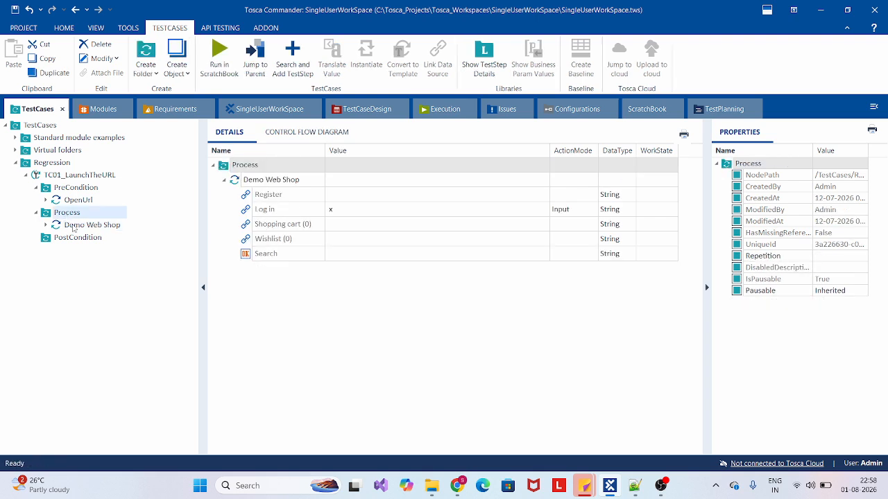
click(74, 227)
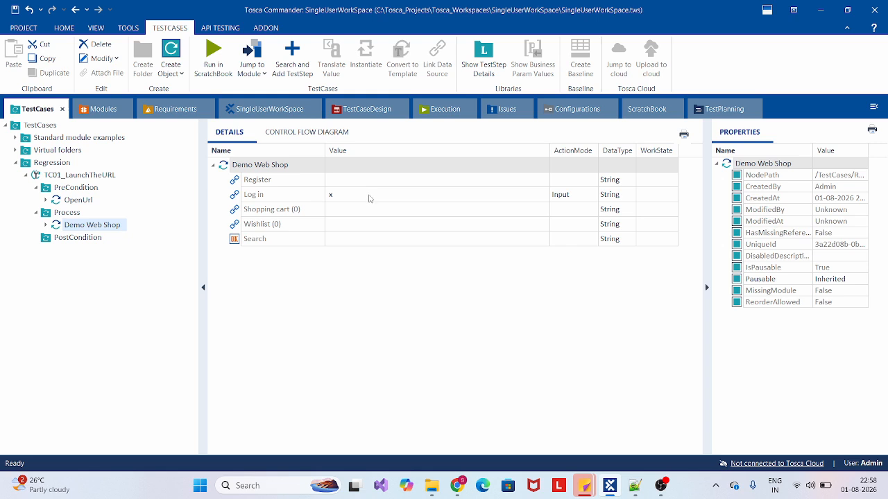
click(332, 197)
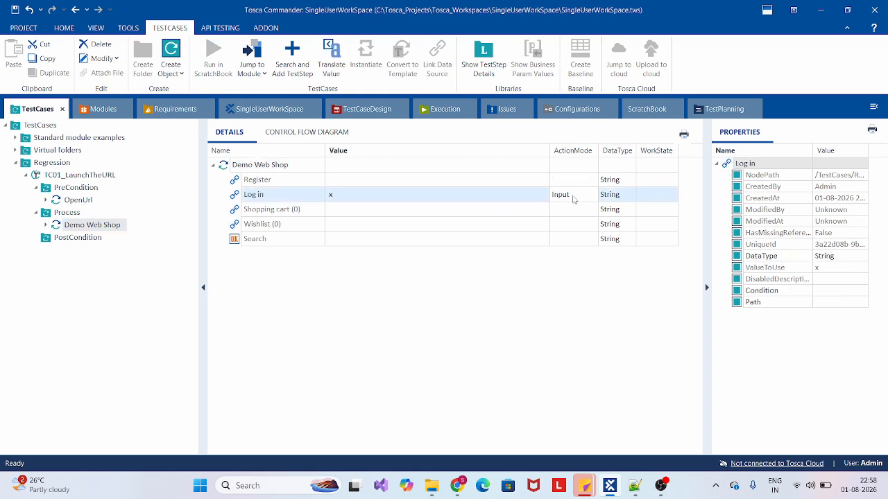
click(593, 196)
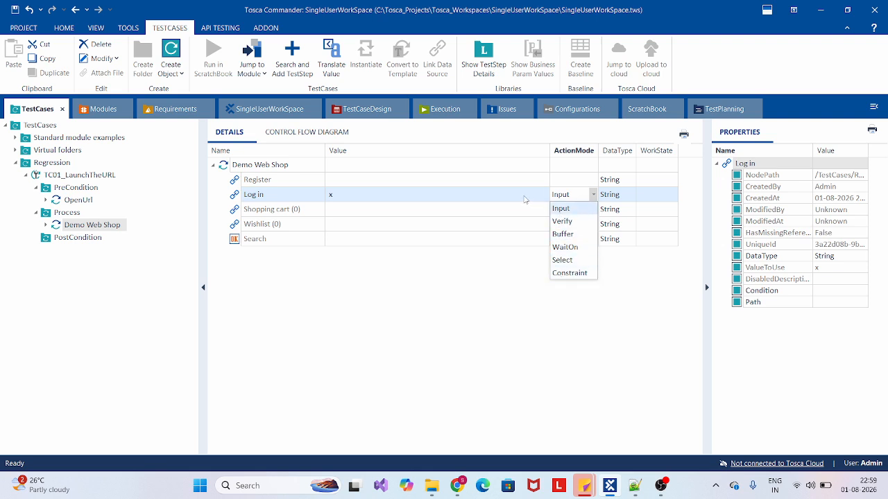
click(471, 198)
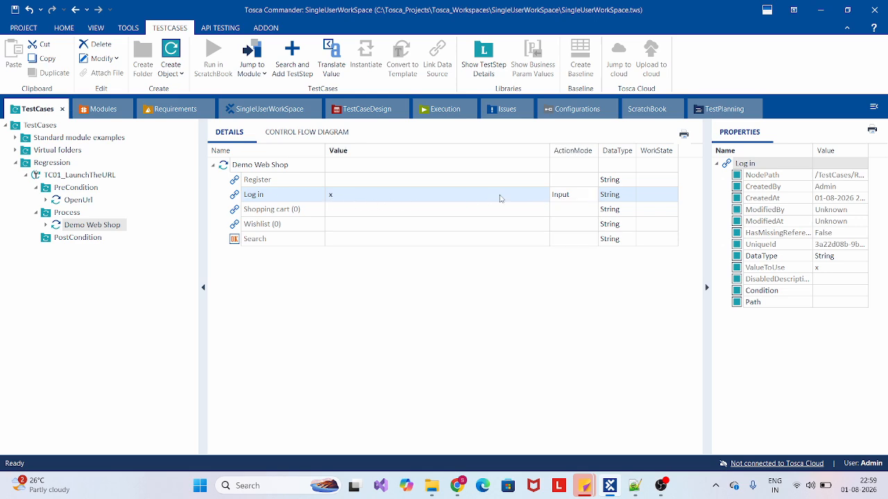
click(593, 197)
click(594, 196)
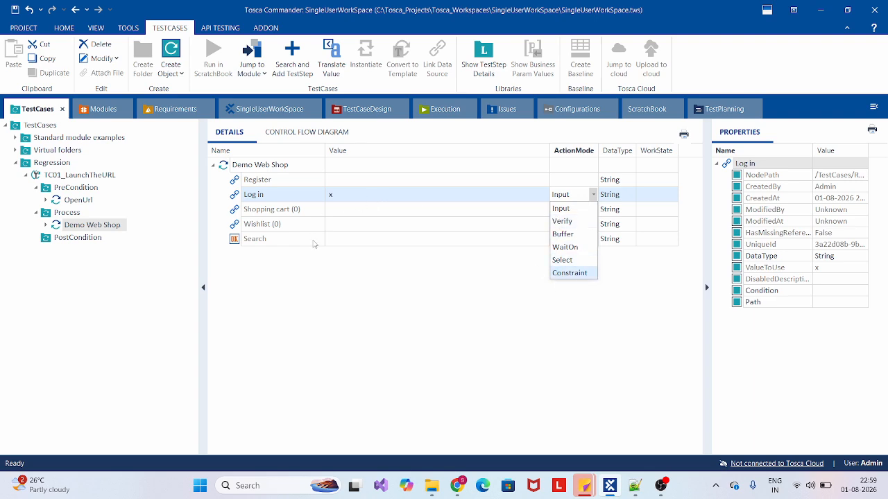
click(301, 281)
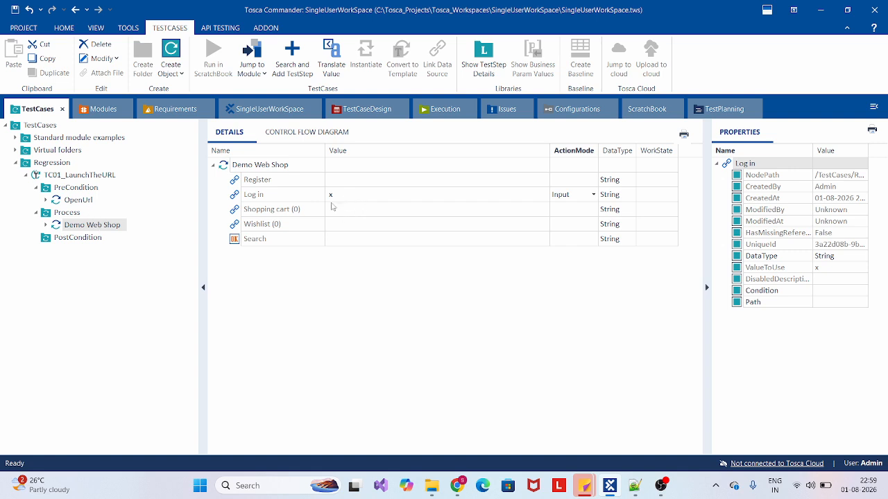
- Close the open Demo Web Shop page in Chrome and run test case TC01_LaunchTheURL in ScratchBook
click(459, 487)
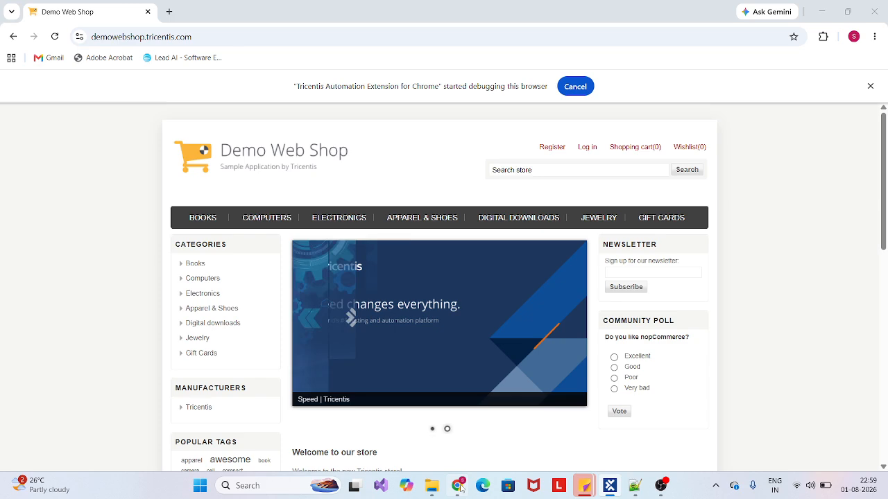
click(148, 13)
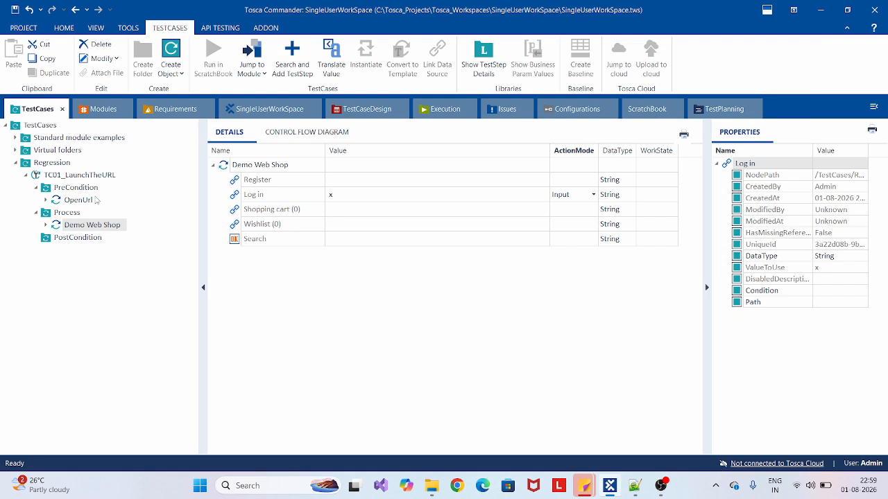
click(59, 214)
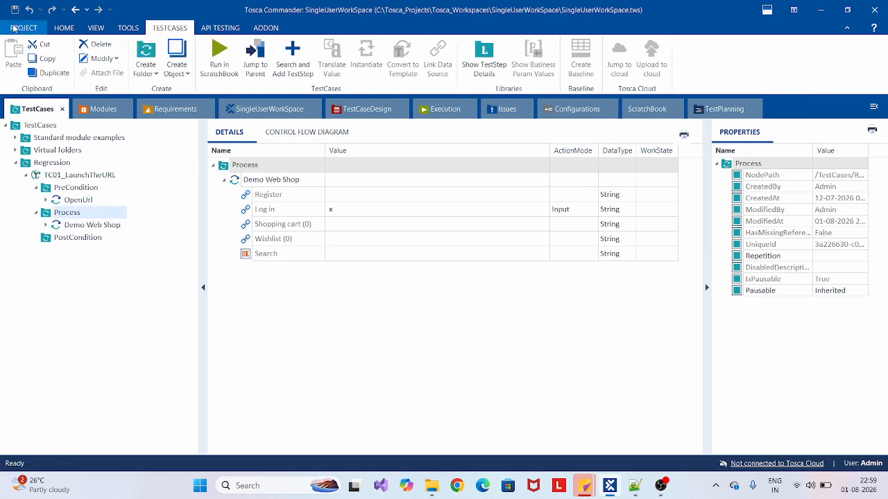
click(76, 177)
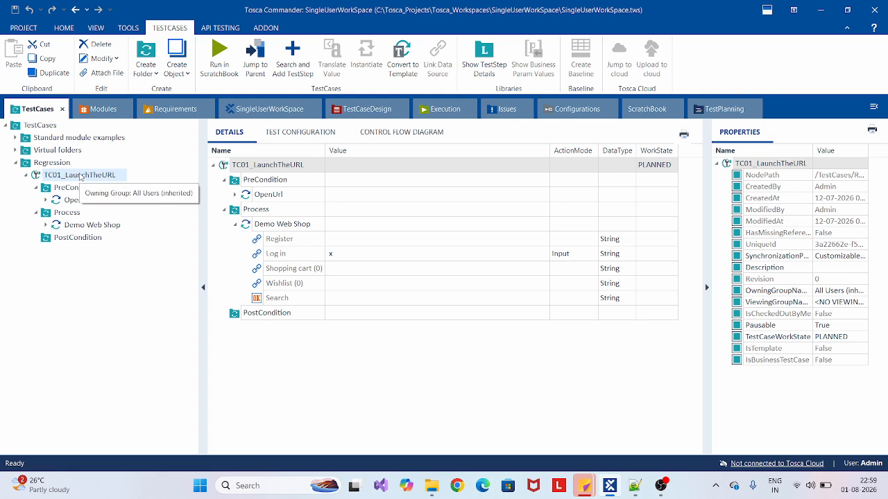
right_click(81, 177)
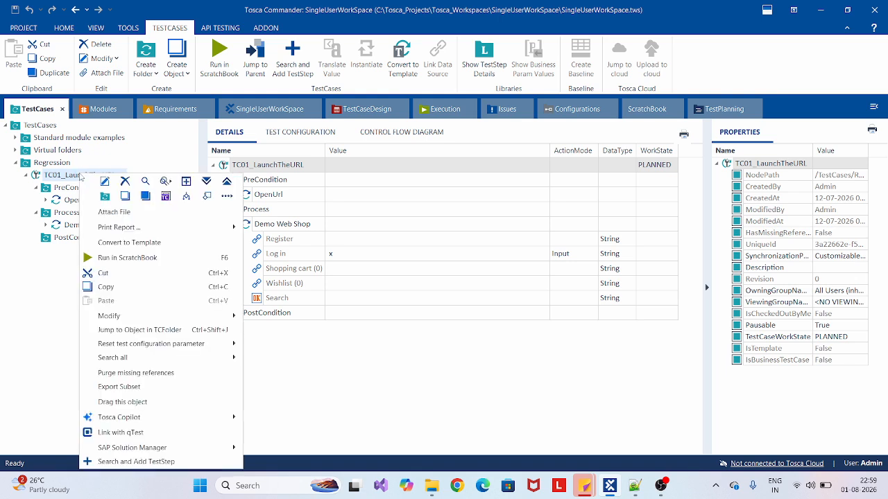
click(128, 260)
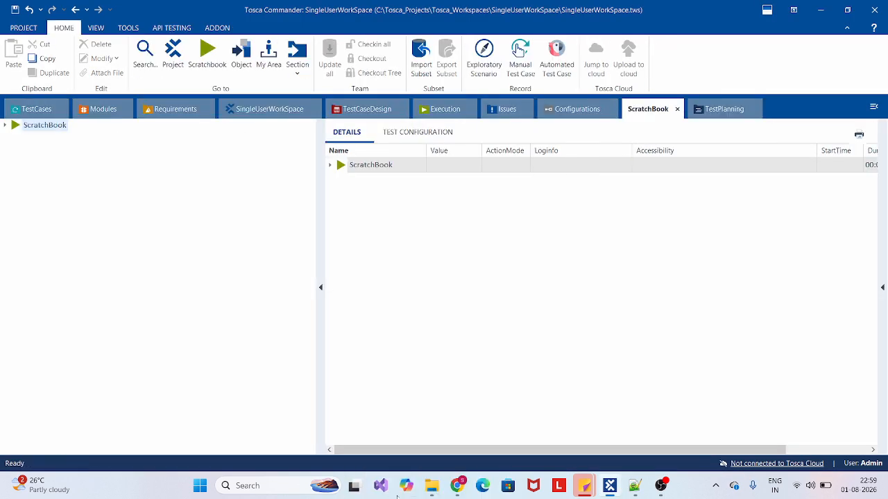
- Check in Chrome which page the test run opened and compare it with the steps of TC01_LaunchTheURL in Tosca
click(457, 485)
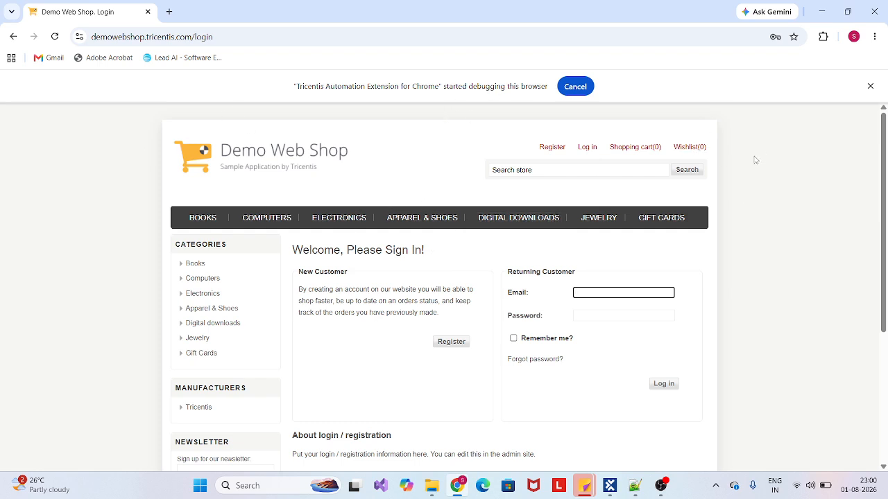
click(610, 486)
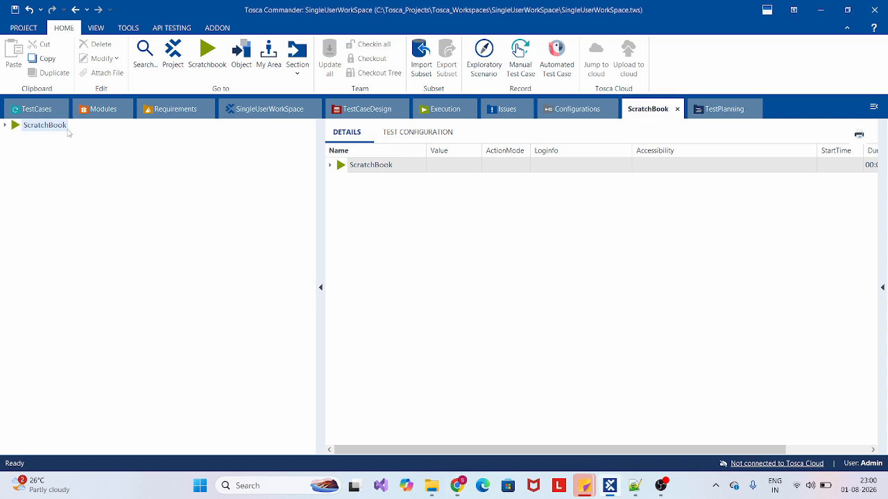
click(31, 111)
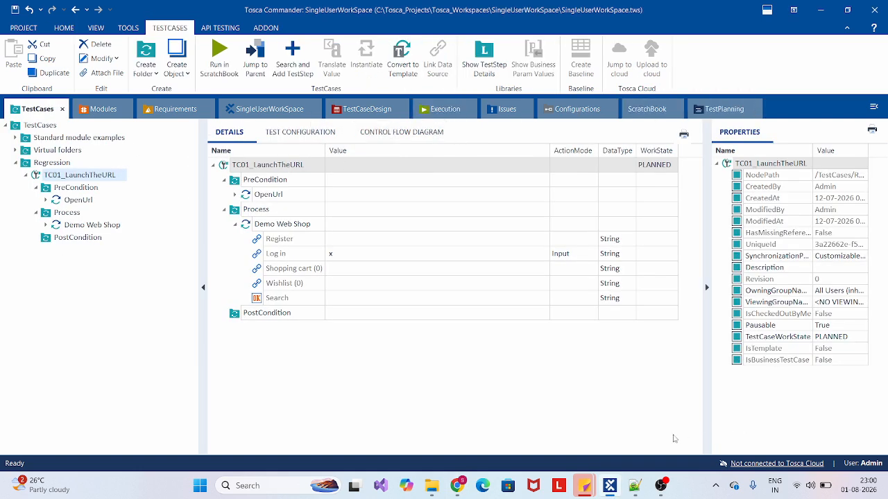
- Expand the PreCondition and Process results in ScratchBook and widen Loginfo to examine the OpenUrl and Log in entries
click(652, 109)
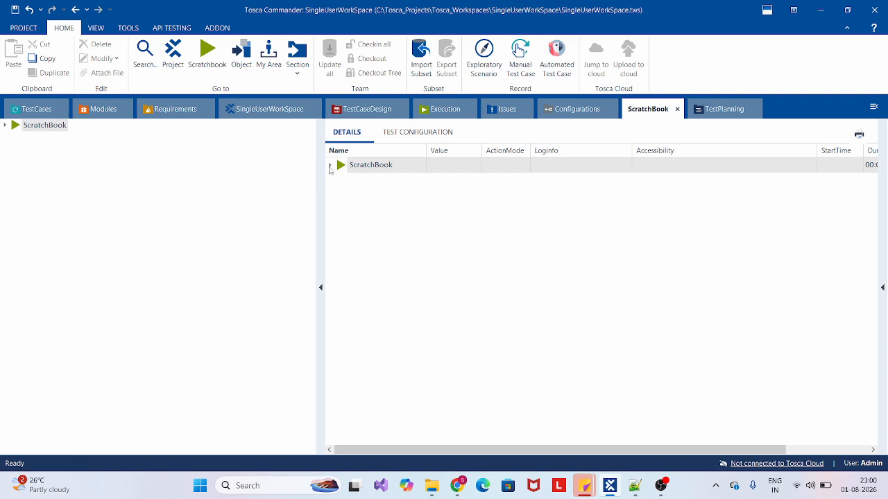
click(330, 166)
click(340, 180)
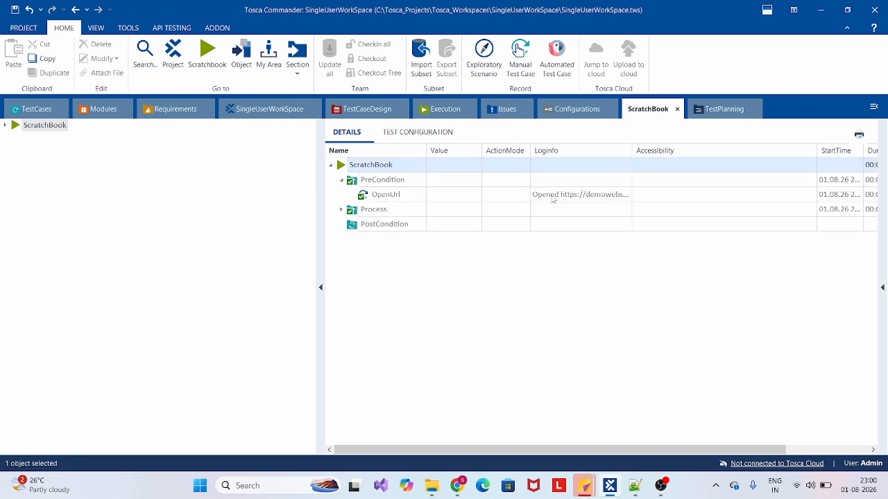
drag(632, 151, 794, 150)
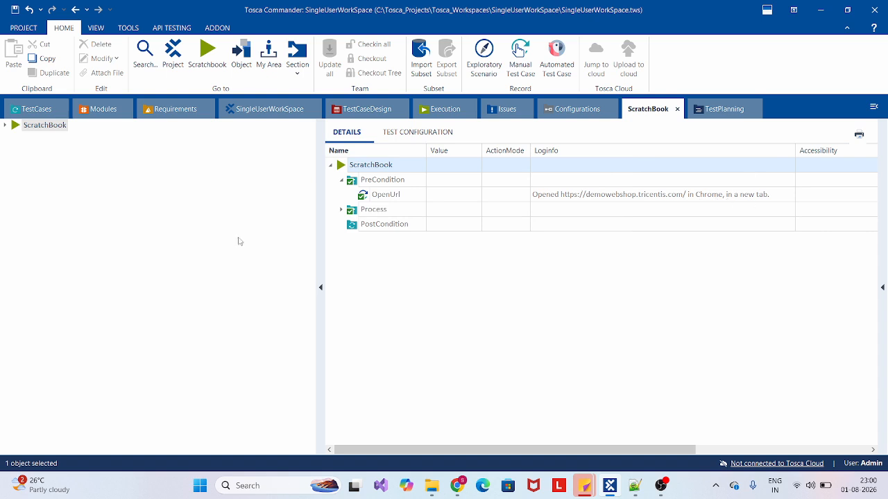
click(341, 210)
click(352, 224)
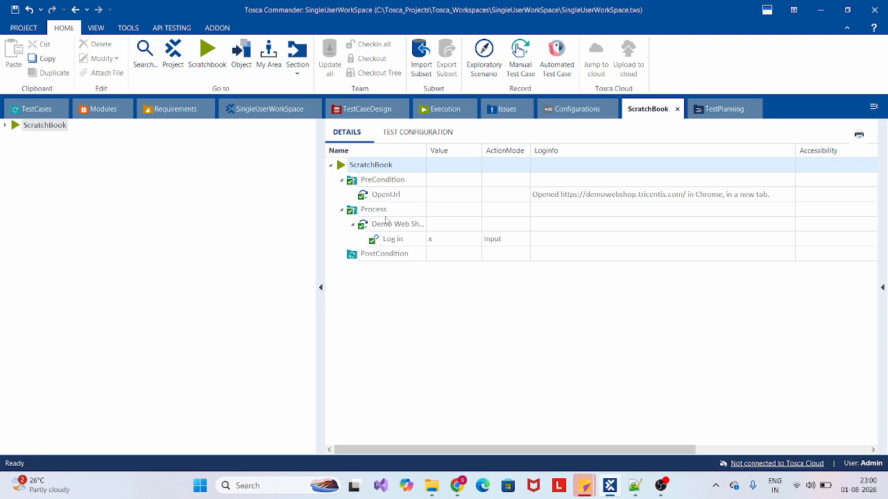
click(396, 197)
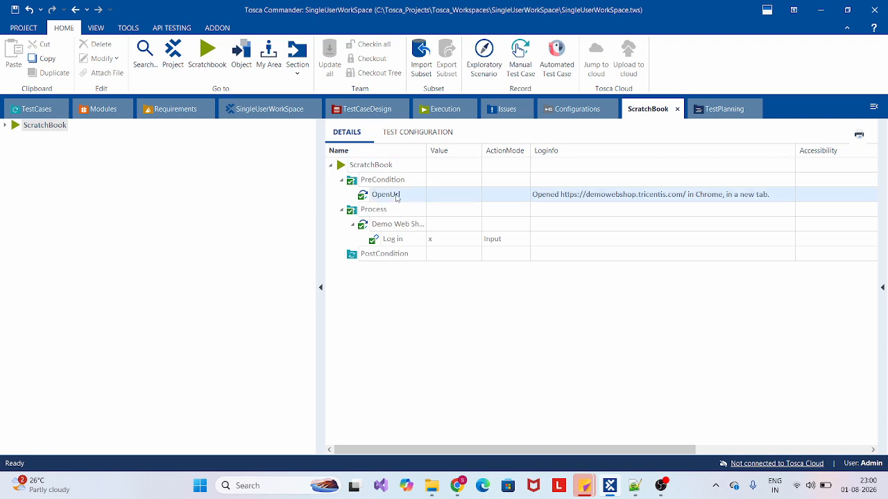
click(392, 239)
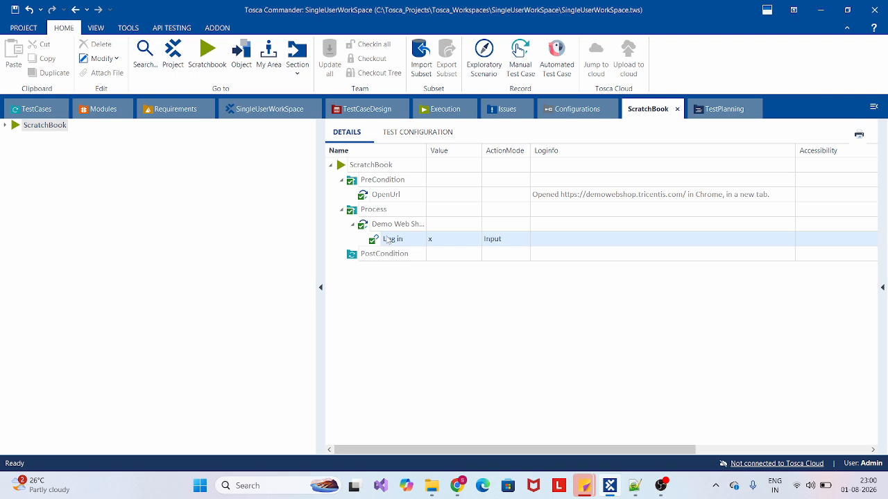
- Review the Demo Web Shop test step and the PostCondition folder of TC01_LaunchTheURL
click(31, 108)
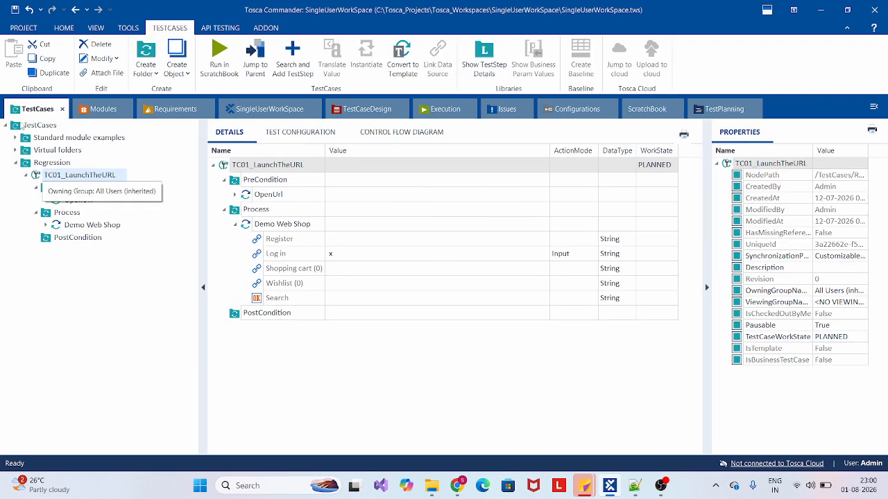
click(75, 226)
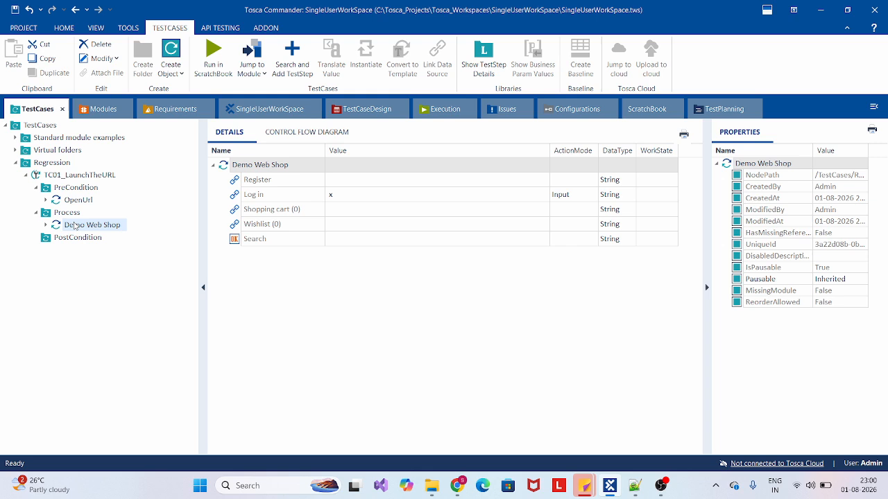
click(78, 238)
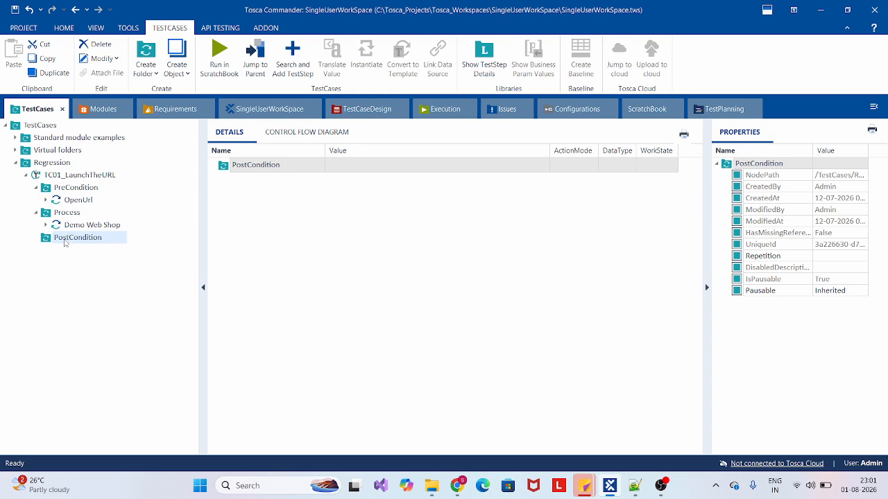
click(76, 226)
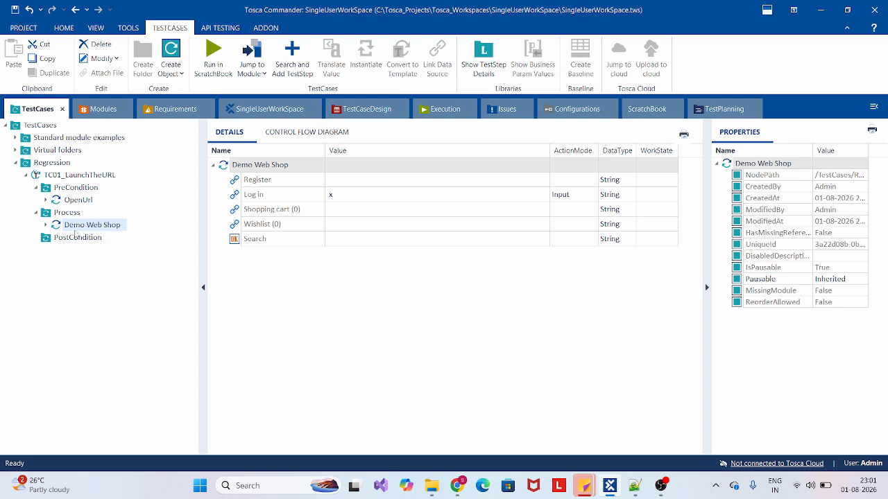
click(63, 239)
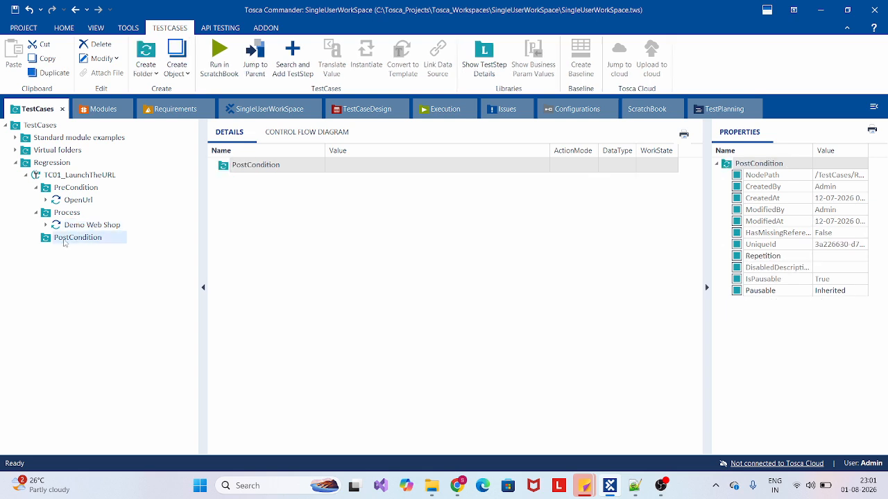